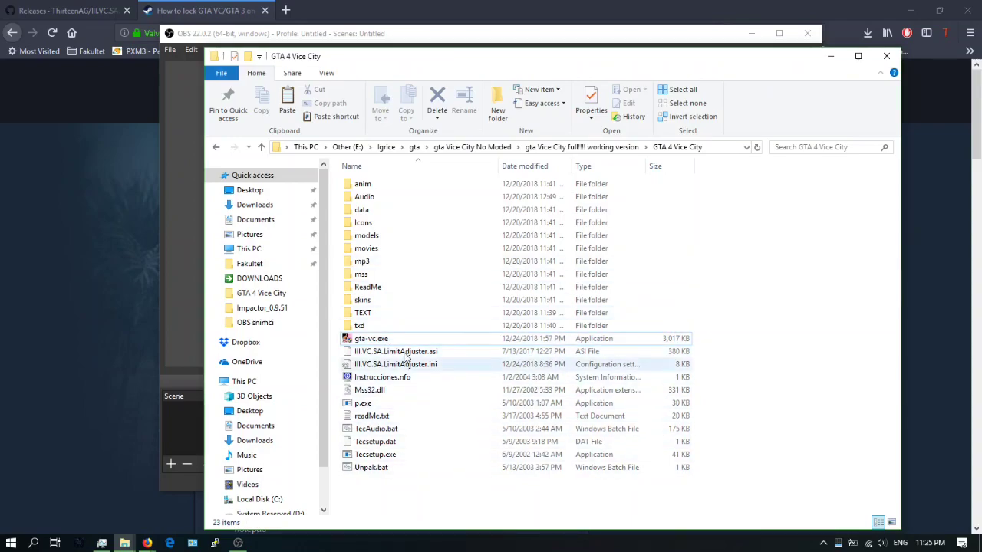
Set gta-vc.exe's compatibility to Windows 98 / Windows Me with 640 x 480 resolution, and apply.
{"action": "right_click", "coordinate": [383, 340]}
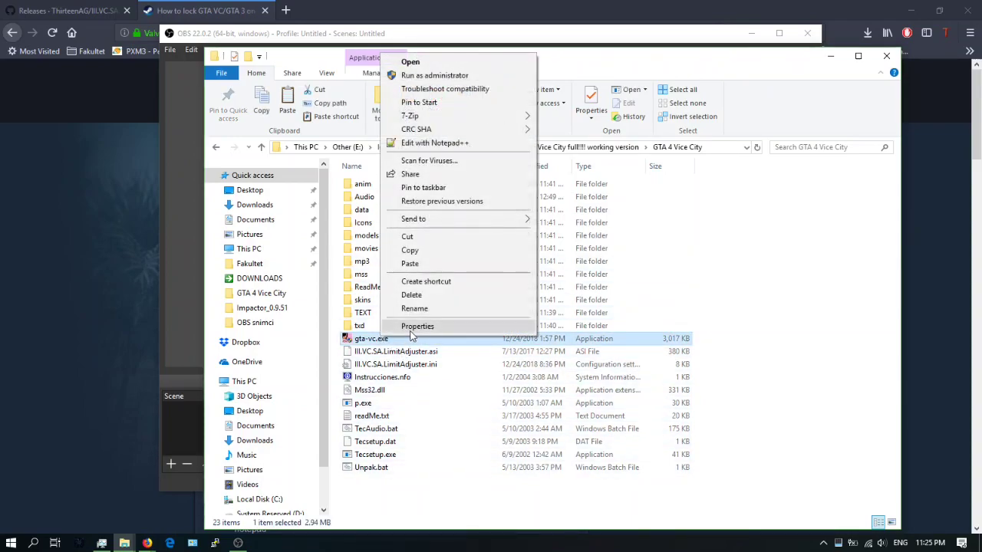
{"action": "left_click", "coordinate": [414, 327]}
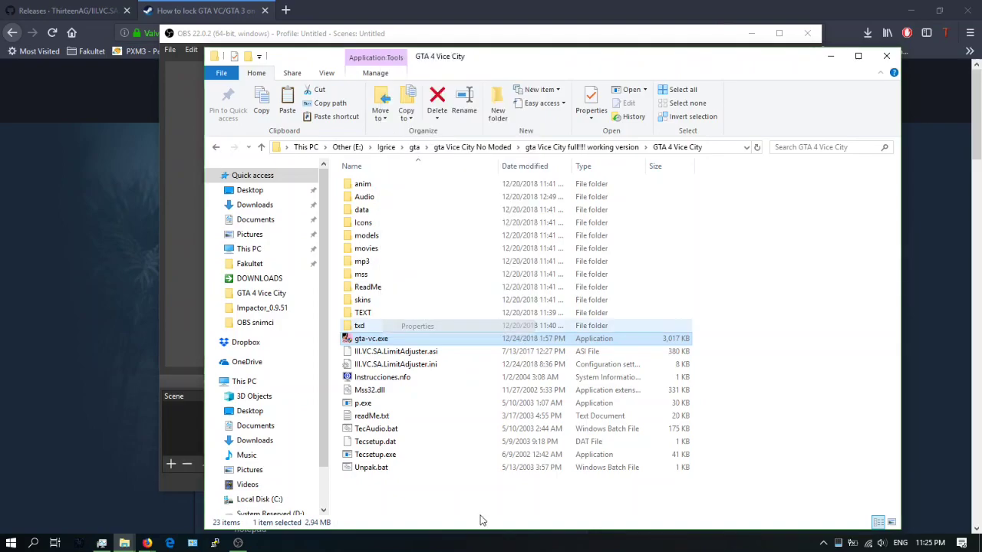
{"action": "left_click_drag", "start_coordinate": [506, 230], "coordinate": [495, 126]}
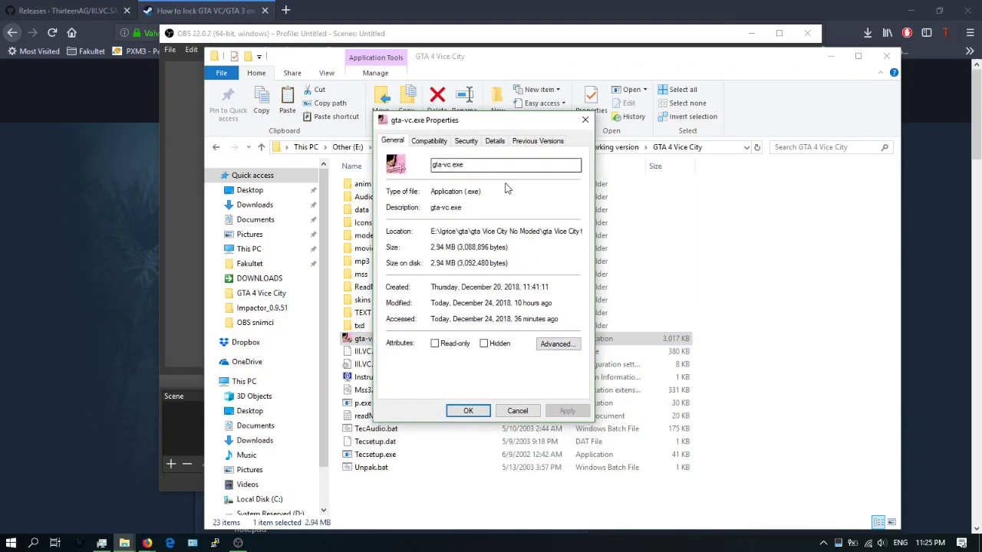
{"action": "left_click", "coordinate": [431, 141]}
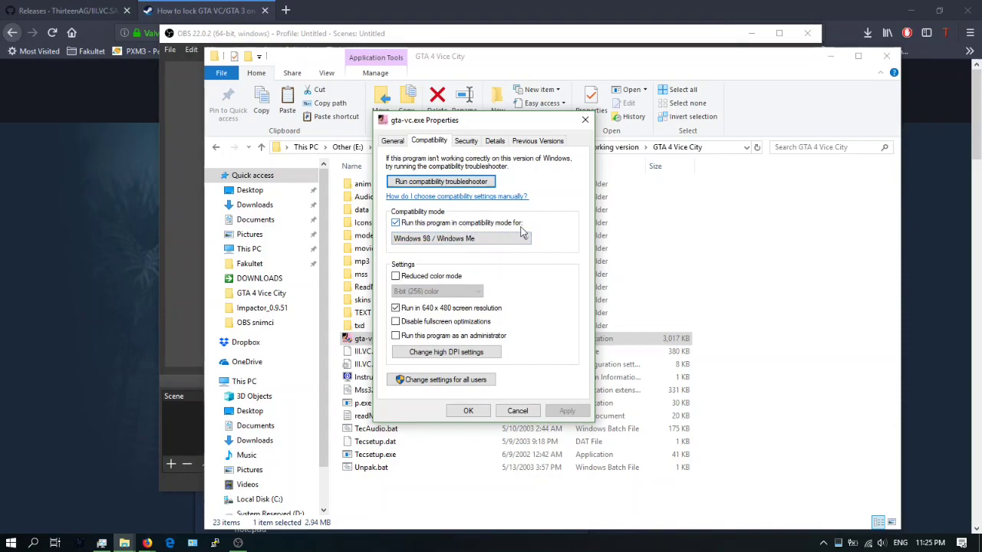
{"action": "left_click", "coordinate": [415, 240]}
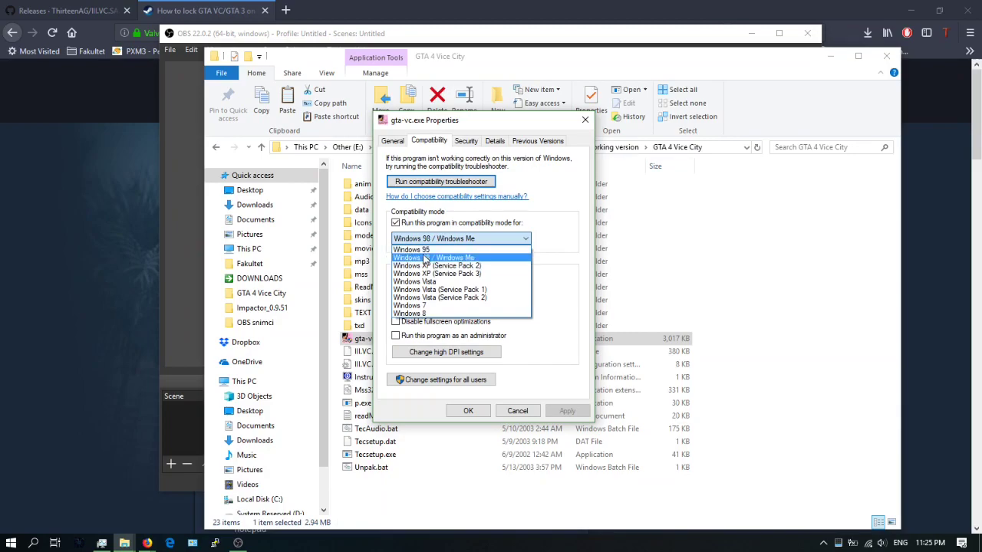
{"action": "left_click", "coordinate": [426, 261]}
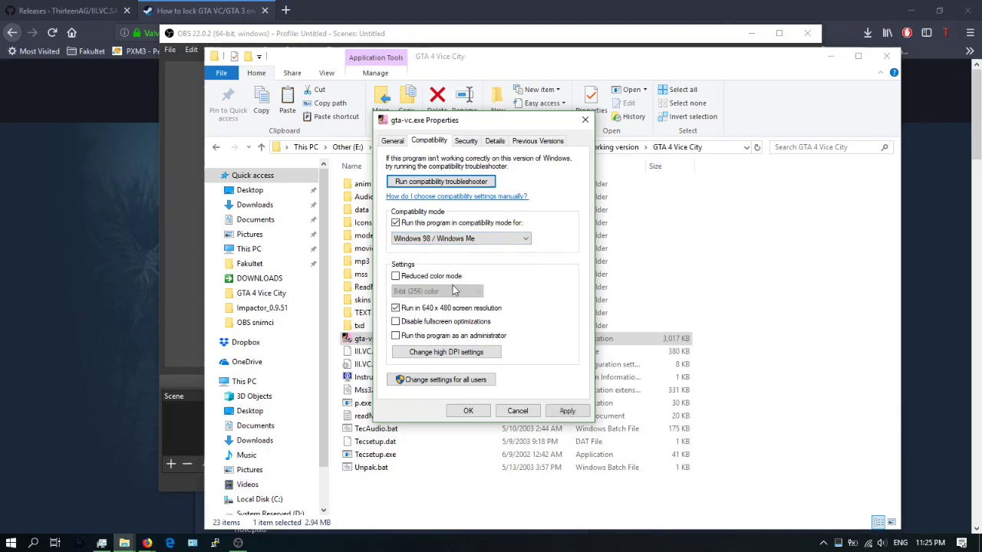
{"action": "left_click", "coordinate": [397, 311]}
{"action": "left_click", "coordinate": [566, 412]}
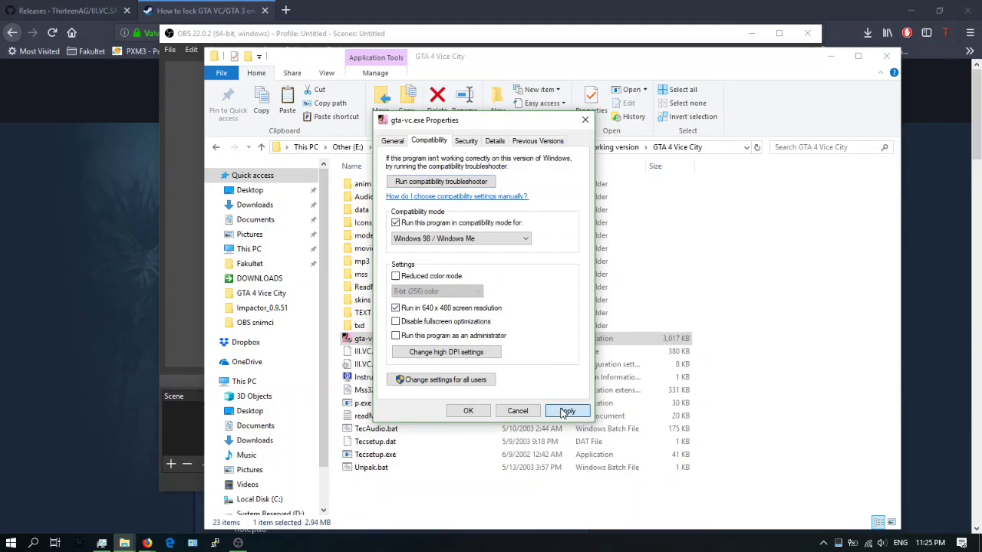
{"action": "left_click", "coordinate": [467, 411]}
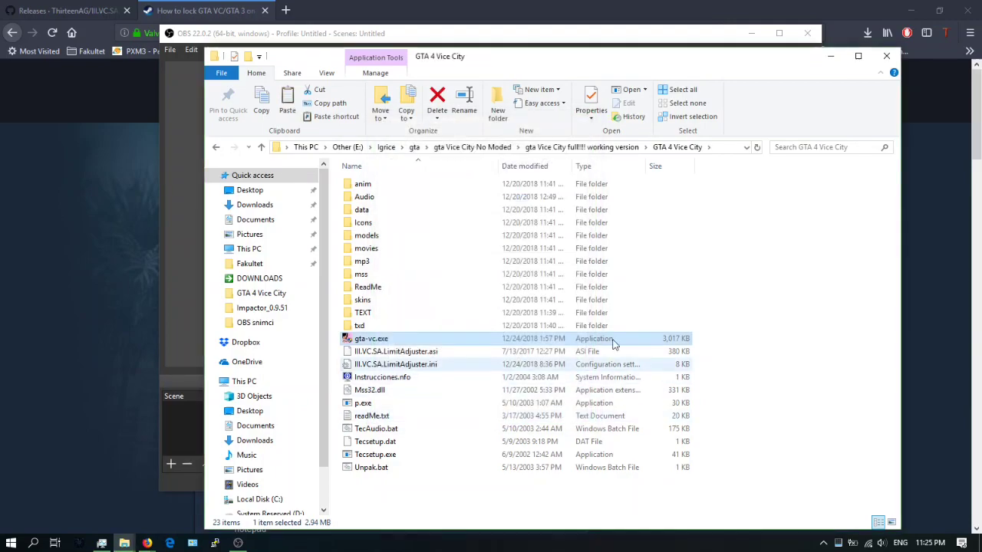
Minimize File Explorer and OBS to reveal the Steam guide on locking GTA VC at 60 FPS.
{"action": "left_click", "coordinate": [828, 56]}
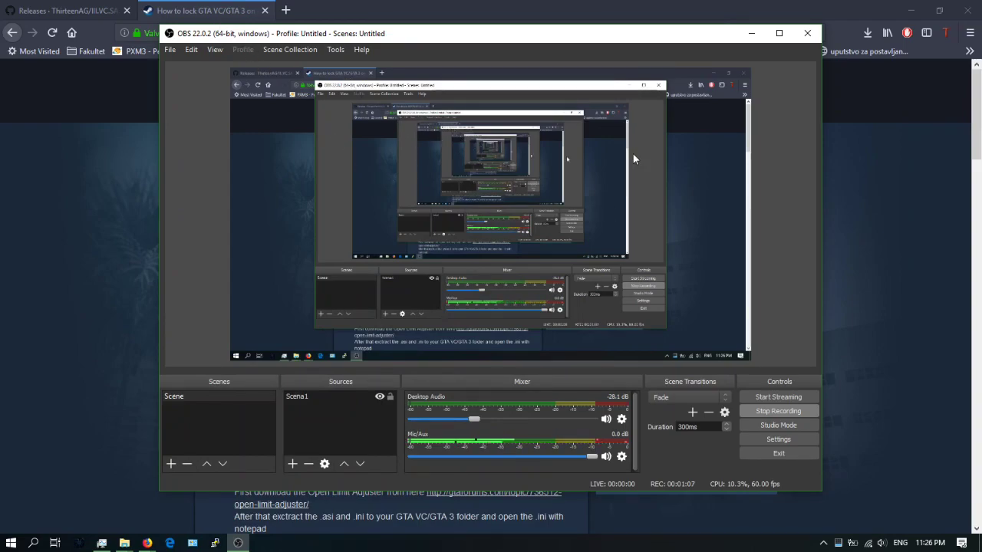
{"action": "left_click", "coordinate": [751, 33]}
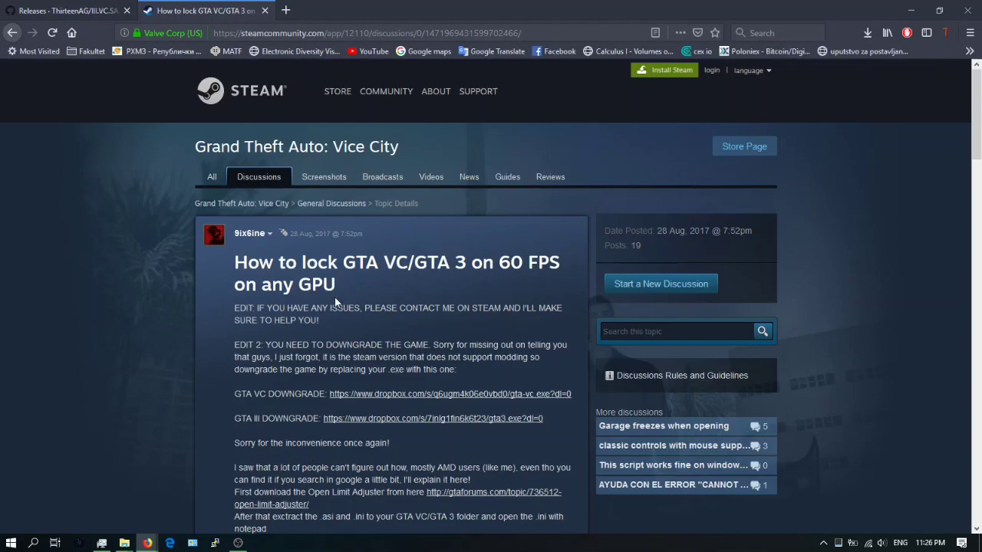
{"action": "left_click_drag", "start_coordinate": [235, 265], "coordinate": [357, 264]}
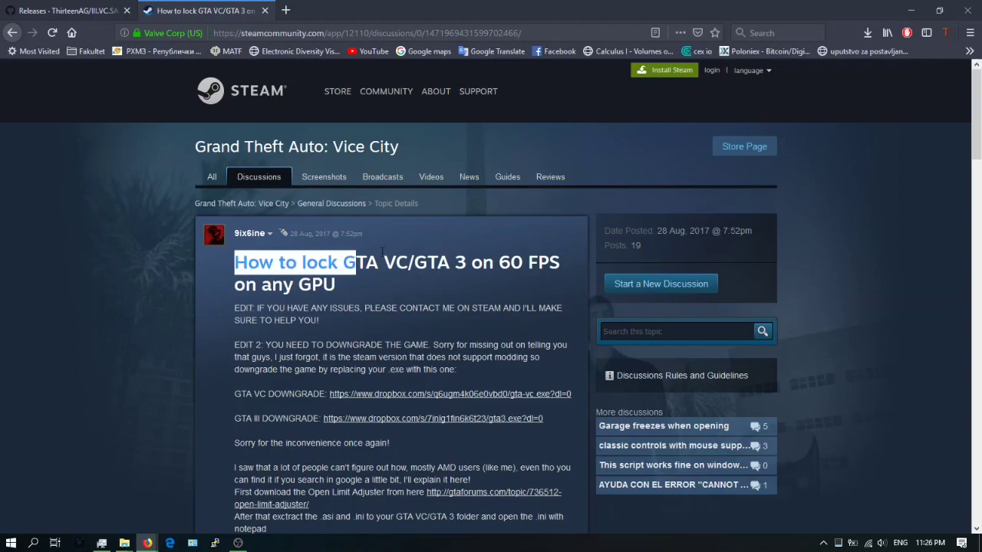
{"action": "left_click", "coordinate": [456, 253]}
{"action": "mouse_move", "coordinate": [506, 253]}
{"action": "left_mouse_down"}
{"action": "mouse_move", "coordinate": [556, 259]}
{"action": "mouse_move", "coordinate": [559, 288]}
{"action": "left_mouse_up"}
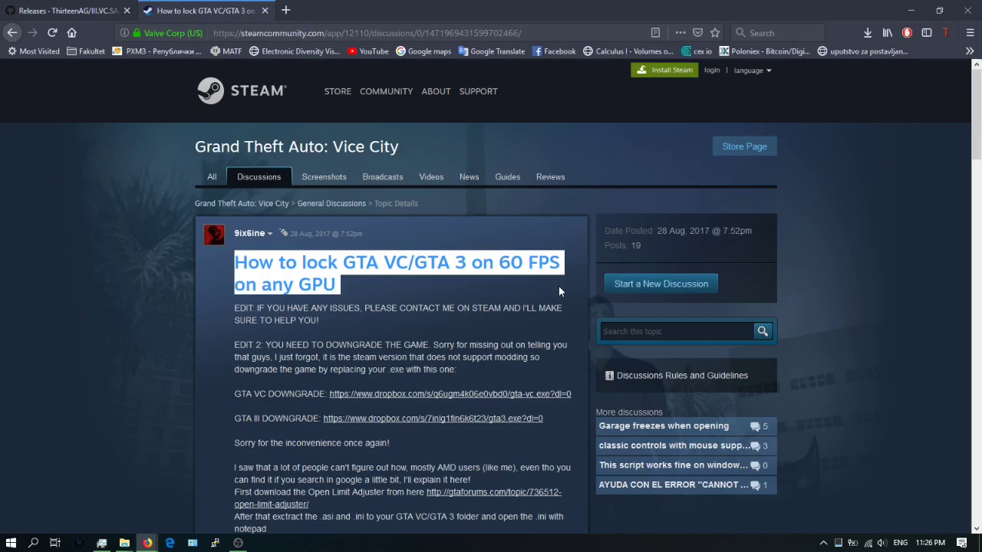
{"action": "left_click", "coordinate": [559, 288]}
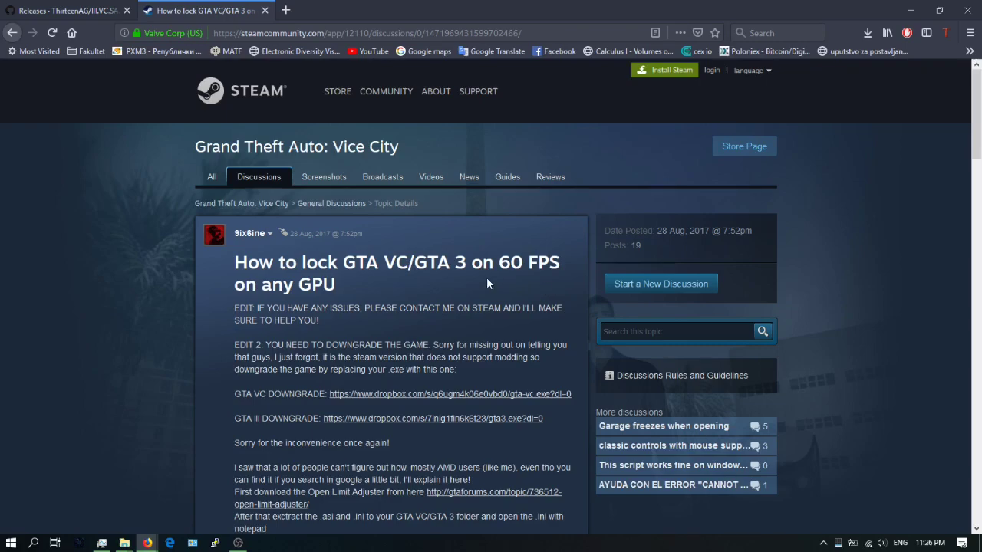
{"action": "scroll", "coordinate": [370, 322], "scroll_direction": "down", "scroll_amount": 1}
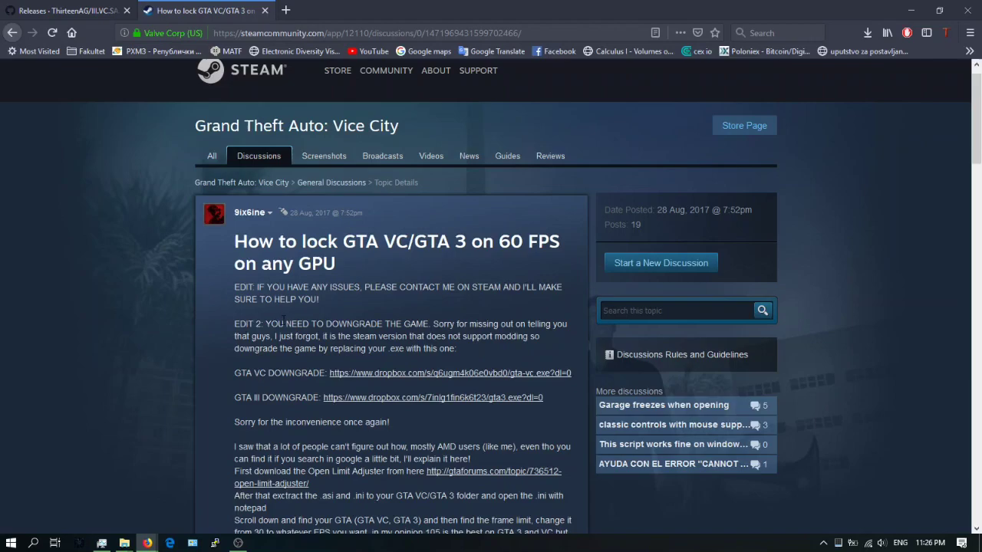
{"action": "left_click_drag", "start_coordinate": [265, 324], "coordinate": [433, 323]}
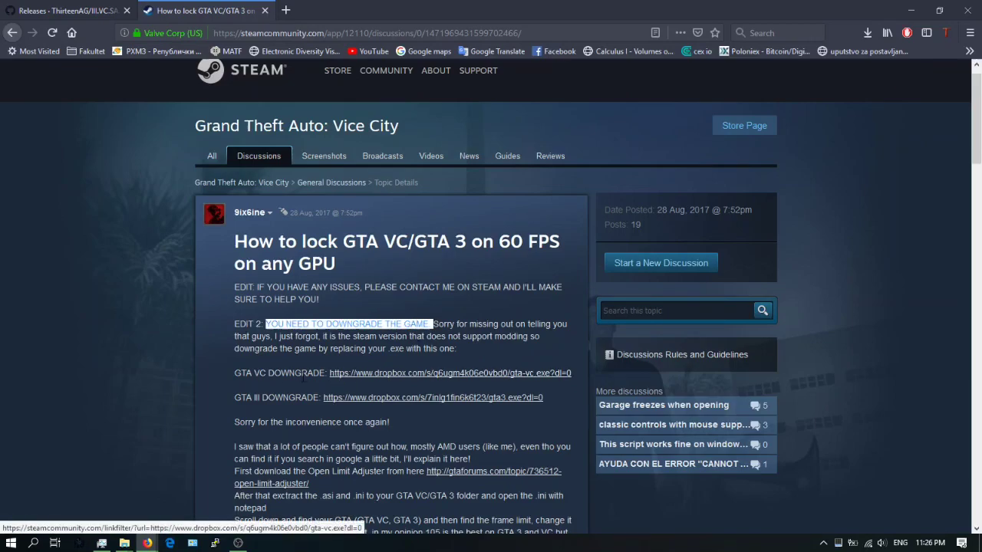
{"action": "mouse_move", "coordinate": [572, 374]}
{"action": "left_mouse_down"}
{"action": "mouse_move", "coordinate": [299, 374]}
{"action": "mouse_move", "coordinate": [330, 374]}
{"action": "left_mouse_up"}
{"action": "left_click", "coordinate": [315, 384]}
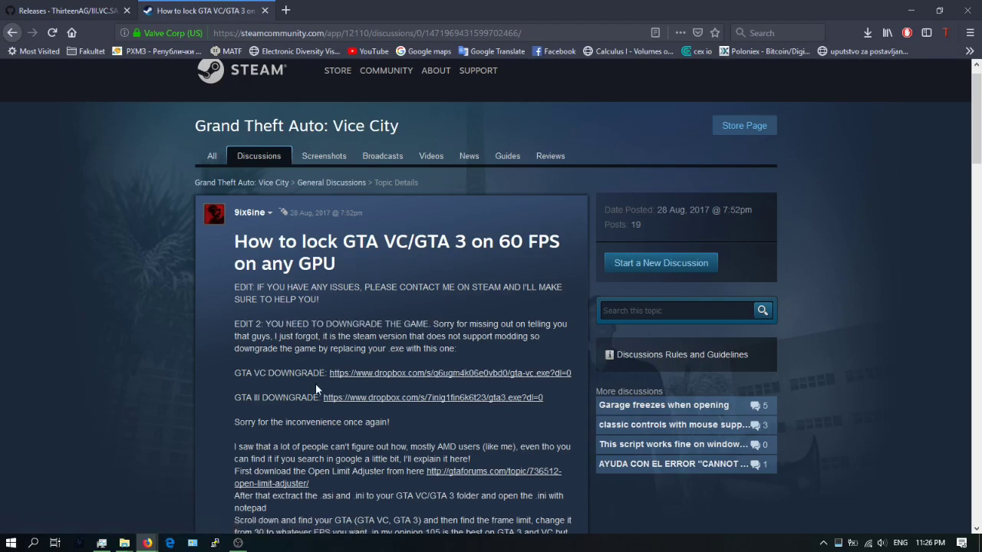
{"action": "left_click_drag", "start_coordinate": [235, 397], "coordinate": [259, 397]}
{"action": "left_click", "coordinate": [339, 382]}
Follow the GTA VC DOWNGRADE link to the Dropbox gta-vc.exe page (2.95 MB).
{"action": "right_click", "coordinate": [362, 372]}
{"action": "key", "text": "Escape"}
{"action": "left_click", "coordinate": [370, 371]}
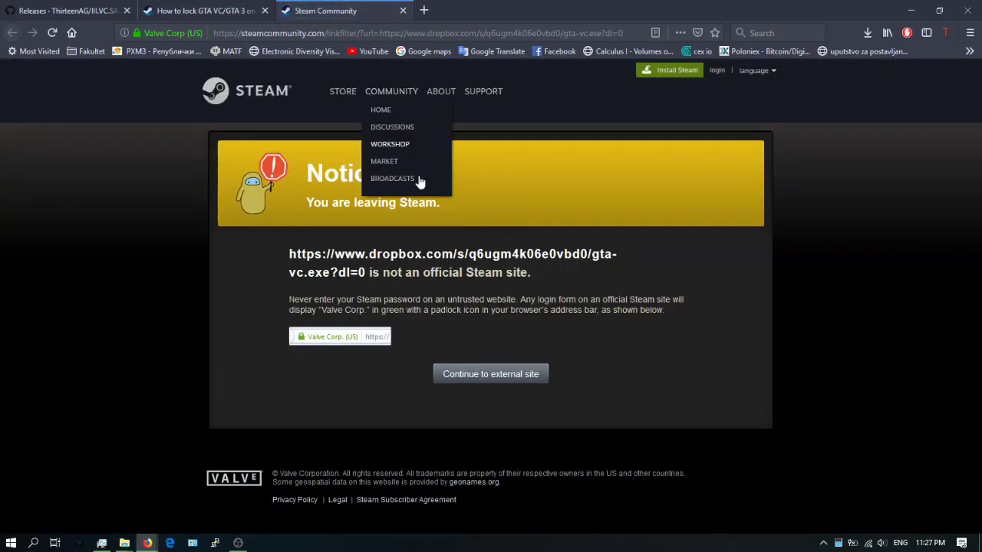
{"action": "left_click", "coordinate": [503, 380]}
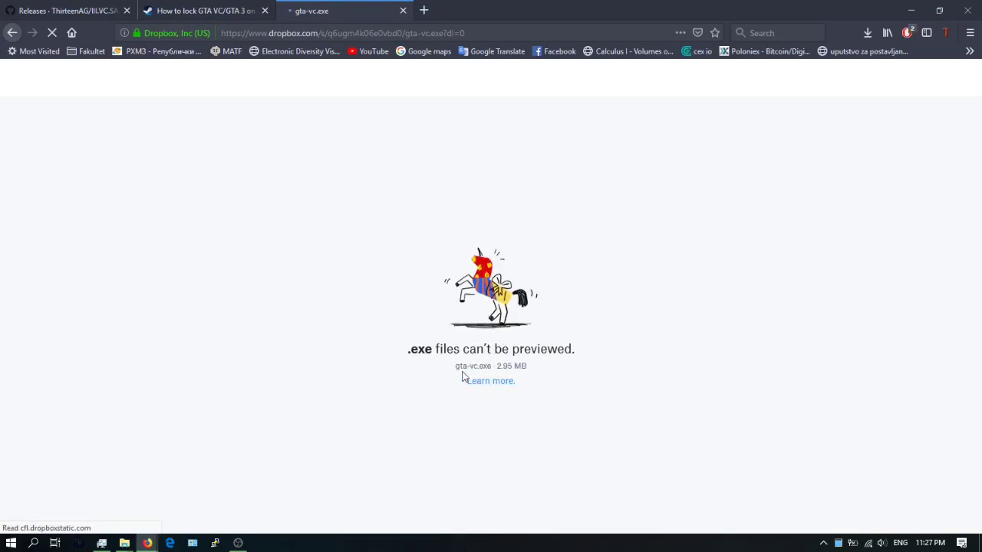
{"action": "left_click_drag", "start_coordinate": [457, 367], "coordinate": [529, 371]}
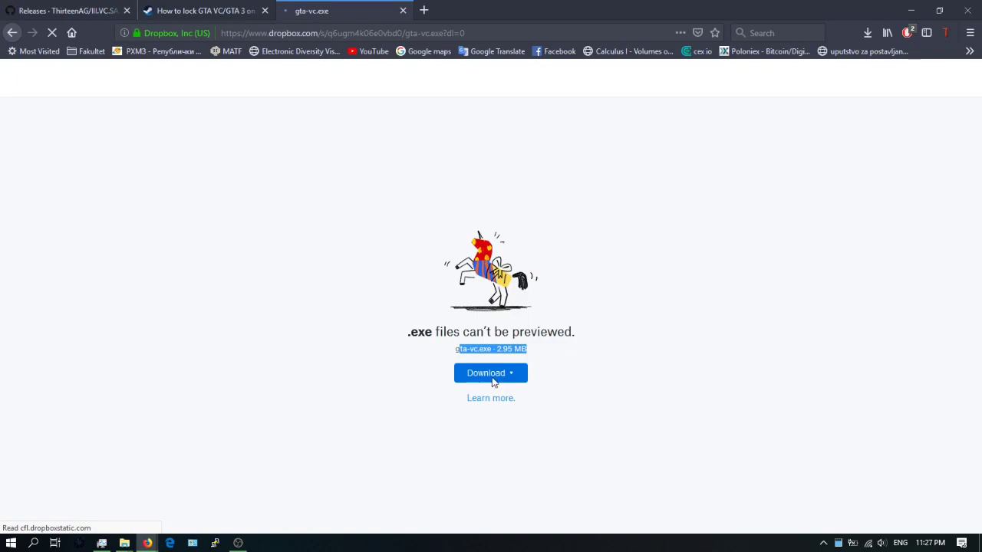
Close the Dropbox tab and minimize both browser windows to show the desktop.
{"action": "left_click", "coordinate": [403, 11]}
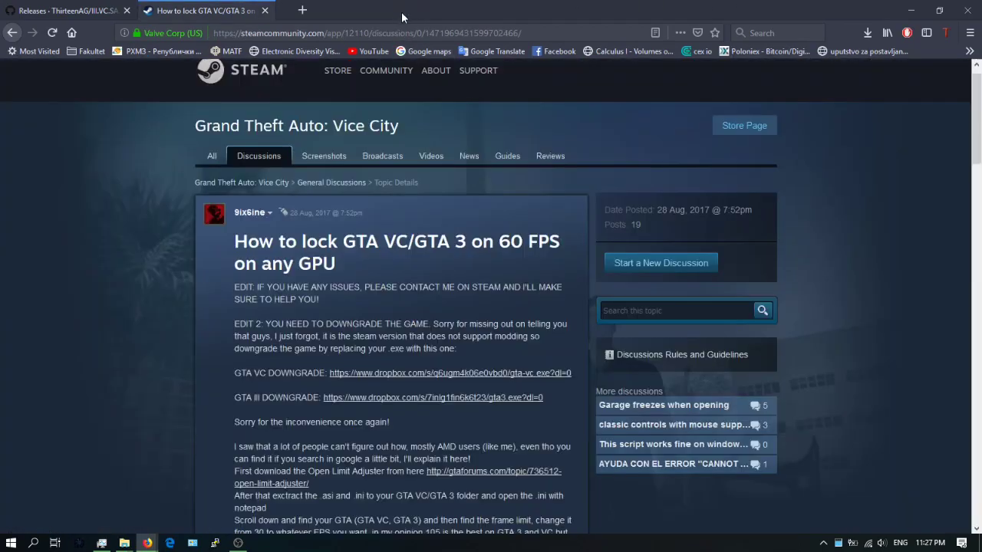
{"action": "left_click", "coordinate": [907, 11]}
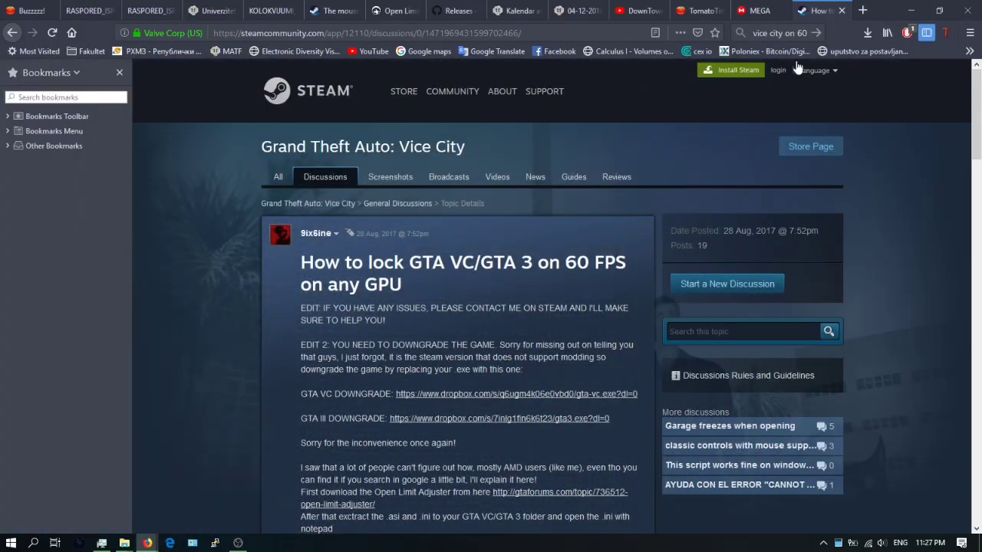
{"action": "left_click", "coordinate": [909, 10]}
Copy gta-vc.exe from the test folder.
{"action": "double_click", "coordinate": [582, 135]}
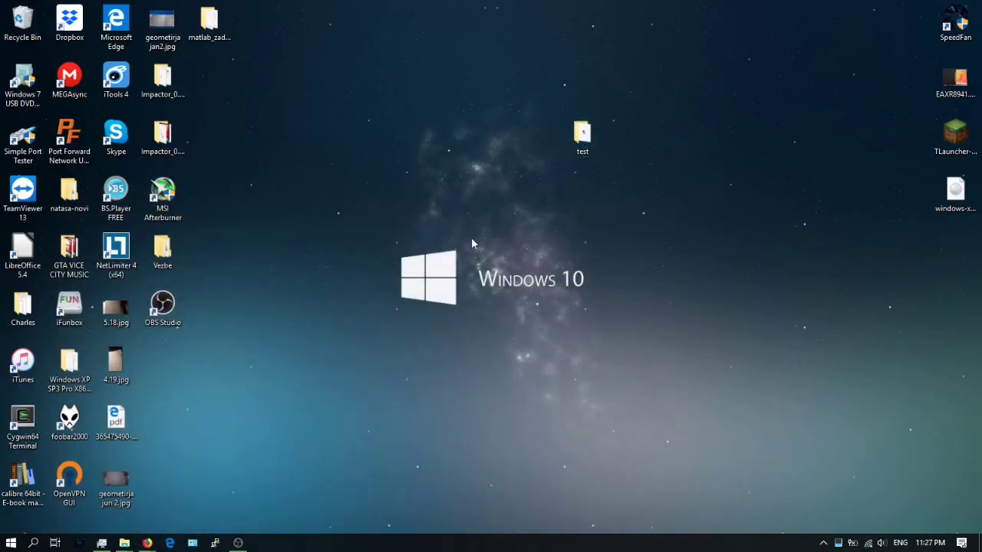
{"action": "left_click", "coordinate": [405, 168]}
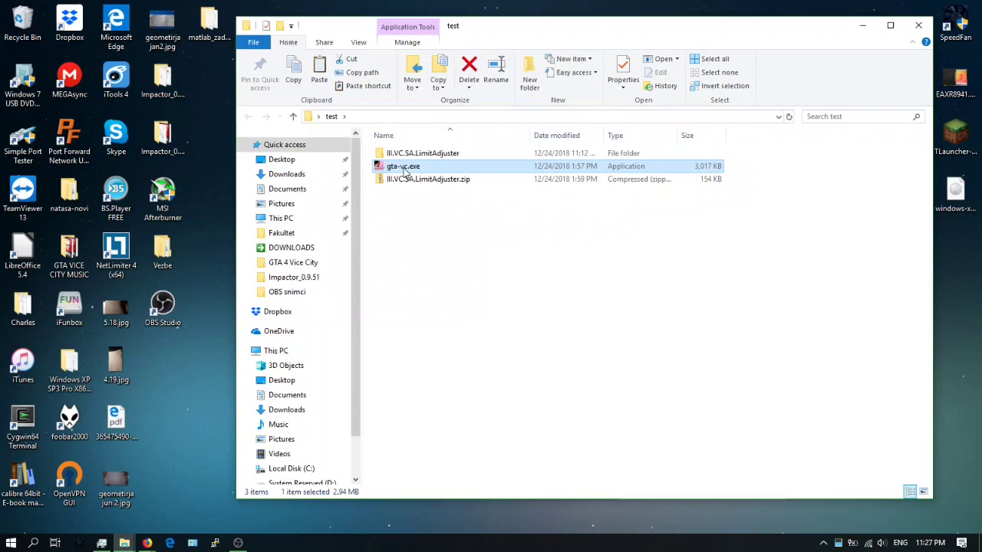
{"action": "right_click", "coordinate": [400, 172]}
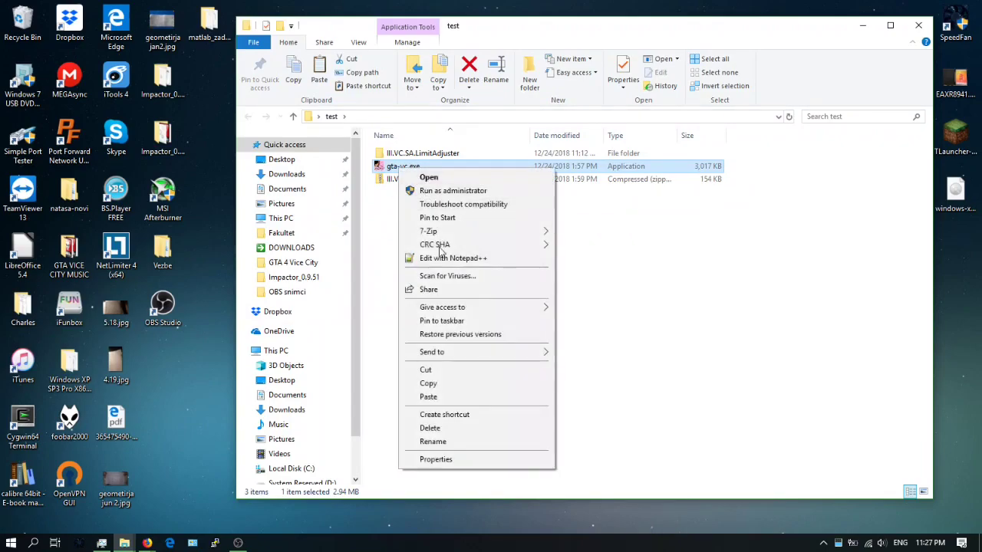
{"action": "left_click", "coordinate": [449, 384]}
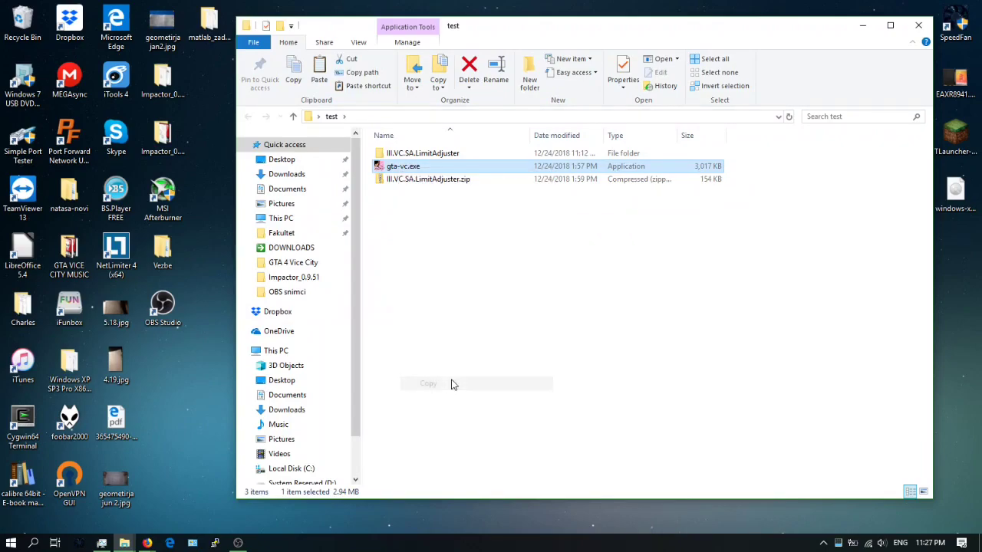
Check the GTA 4 Vice City folder without pasting, then minimize File Explorer.
{"action": "left_click", "coordinate": [300, 264]}
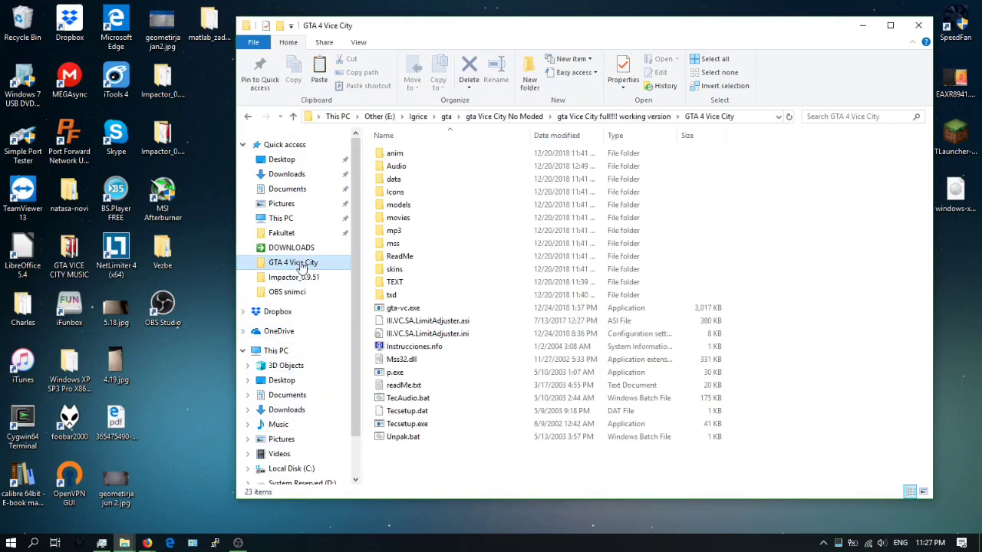
{"action": "right_click", "coordinate": [474, 476]}
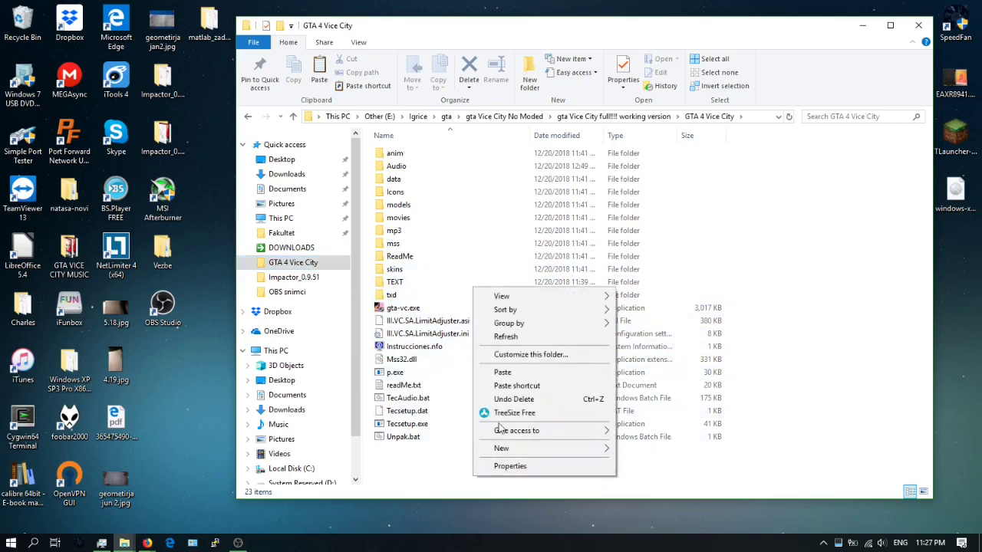
{"action": "left_click", "coordinate": [443, 477]}
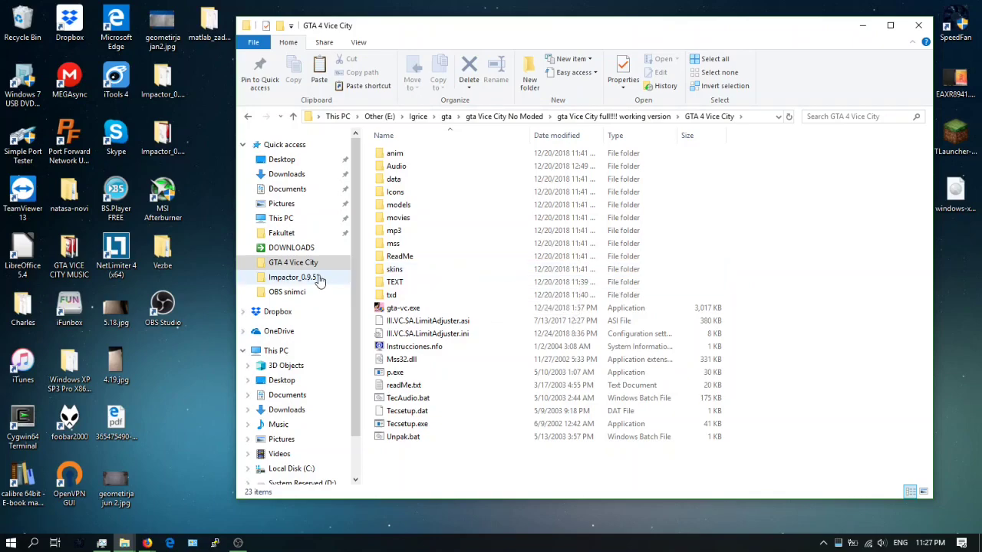
{"action": "left_click", "coordinate": [862, 25]}
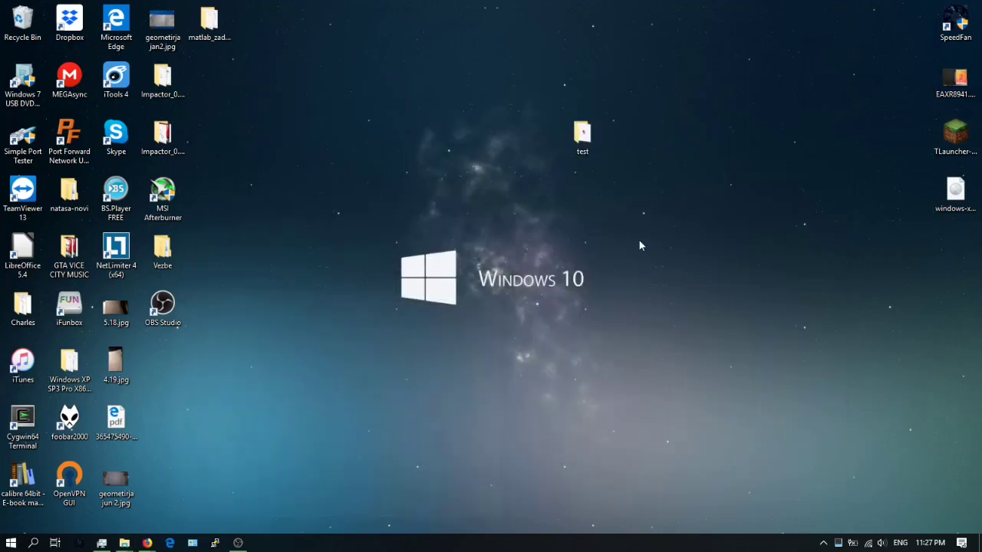
Restore Firefox and follow the guide's gtaforums link to the external site.
{"action": "left_click", "coordinate": [147, 543]}
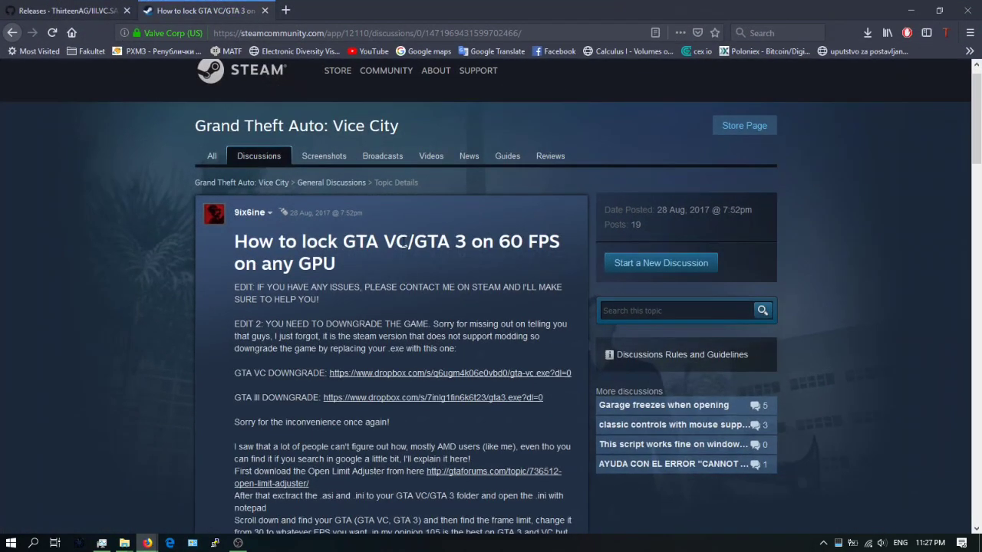
{"action": "scroll", "coordinate": [412, 314], "scroll_direction": "down", "scroll_amount": 1}
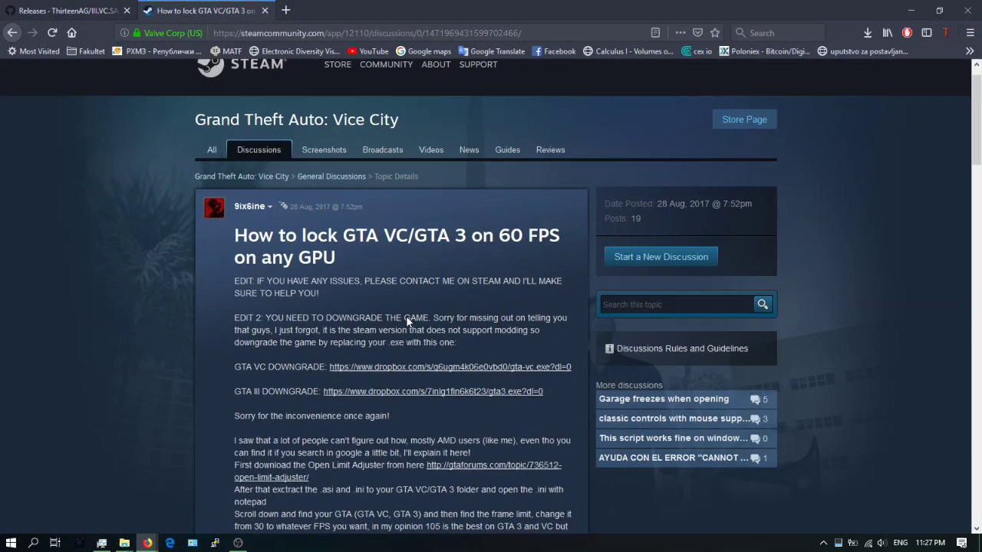
{"action": "scroll", "coordinate": [270, 366], "scroll_direction": "down", "scroll_amount": 1}
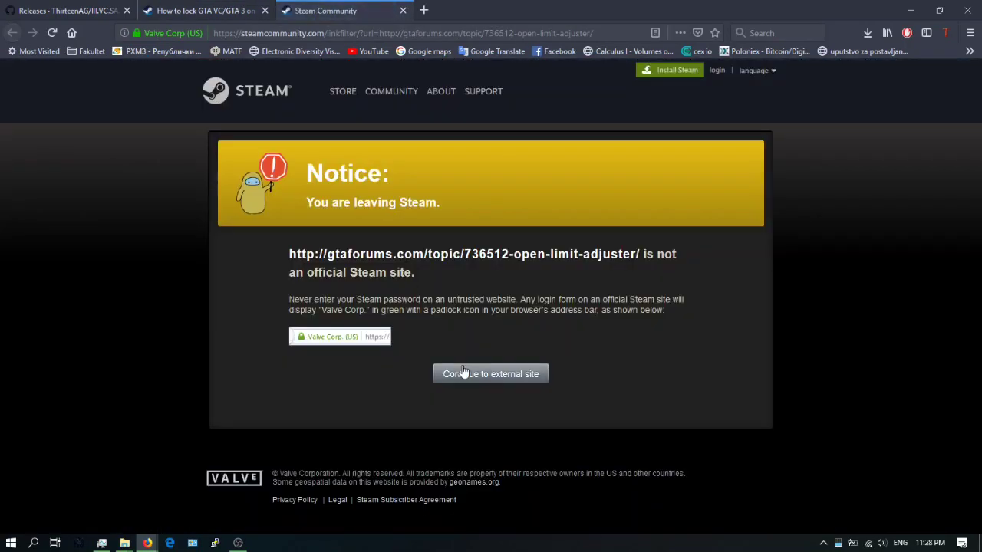
{"action": "left_click", "coordinate": [463, 373]}
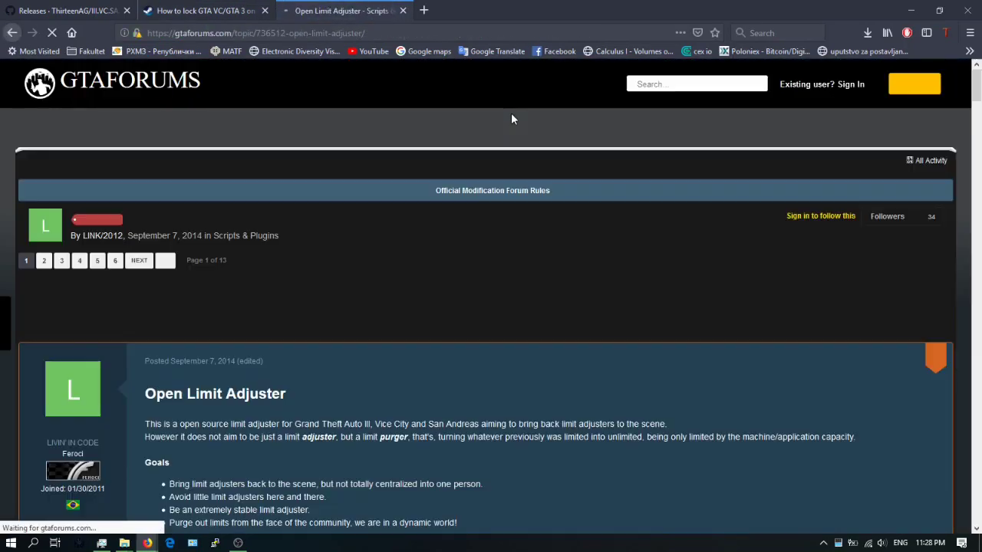
Open the Open Limit Adjuster v1.5.6 GitHub releases page and download III.VC.SA.LimitAdjuster.zip.
{"action": "scroll", "coordinate": [421, 287], "scroll_direction": "down", "scroll_amount": 3}
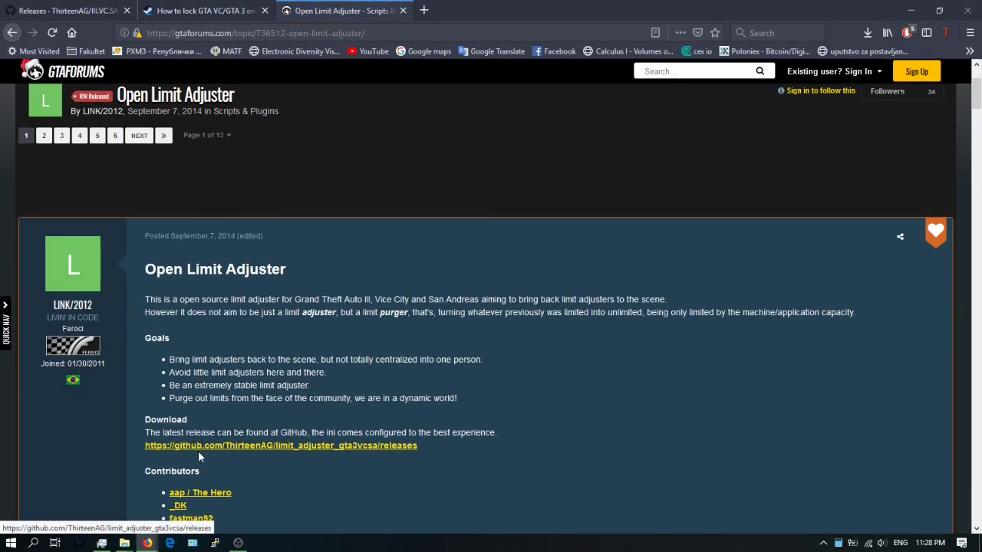
{"action": "right_click", "coordinate": [203, 447]}
{"action": "left_click", "coordinate": [285, 278]}
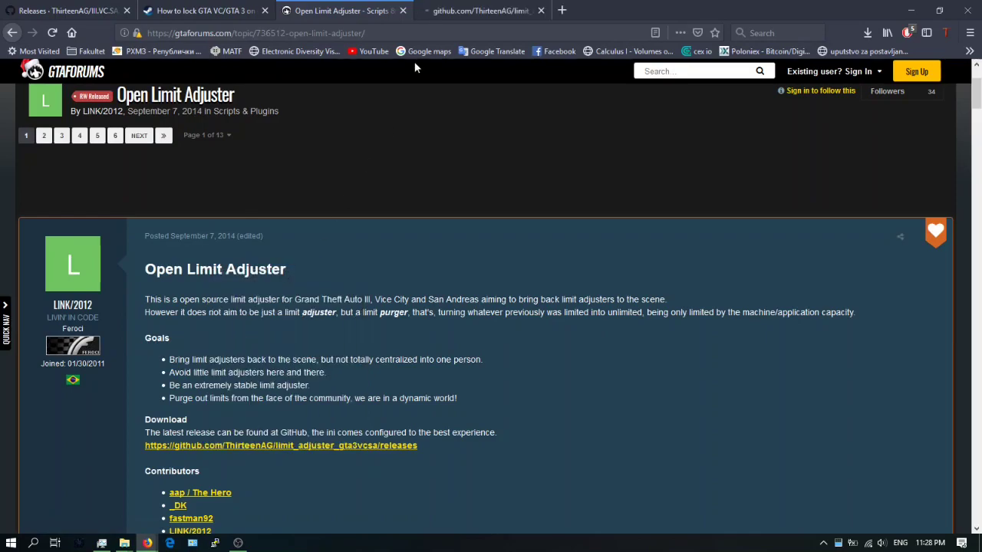
{"action": "left_click", "coordinate": [456, 16]}
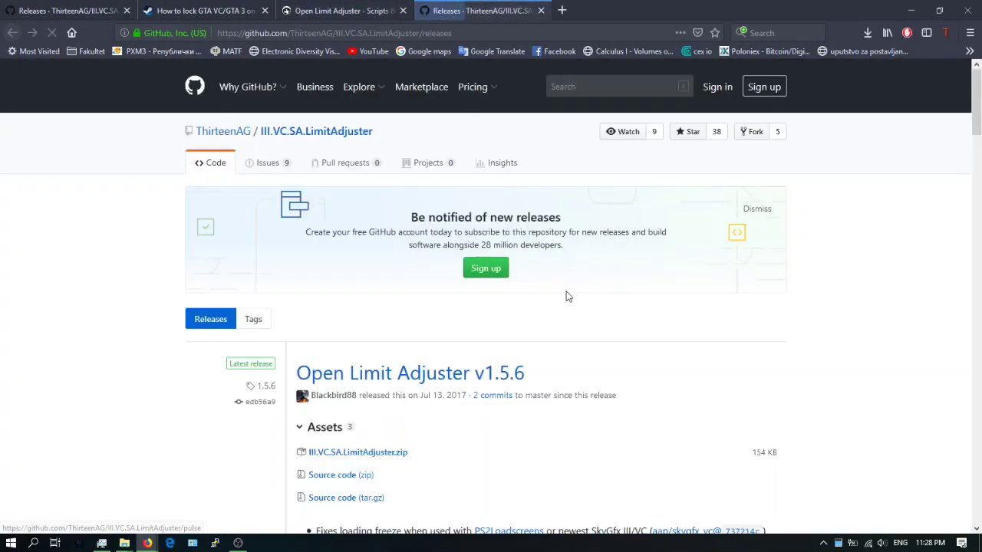
{"action": "scroll", "coordinate": [565, 296], "scroll_direction": "down", "scroll_amount": 2}
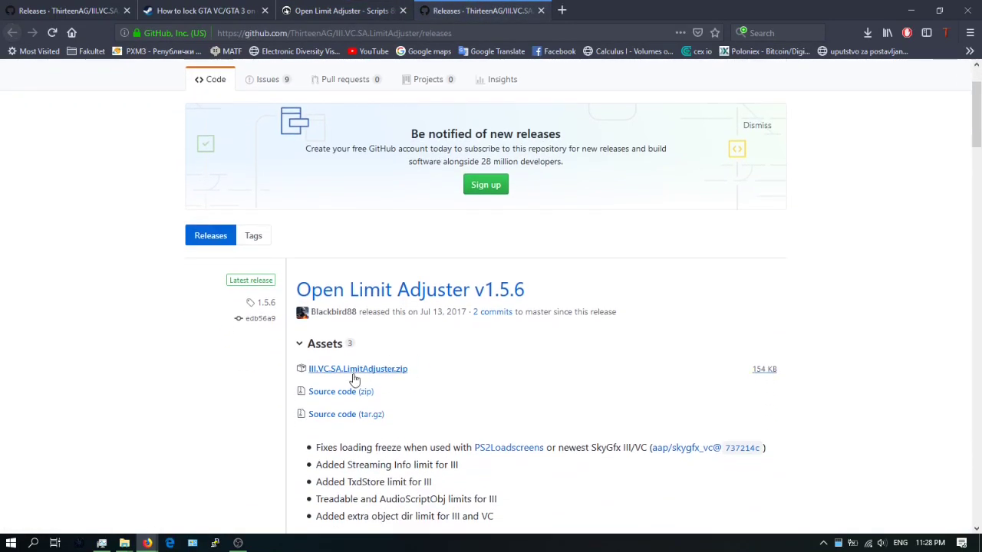
{"action": "left_click", "coordinate": [395, 377]}
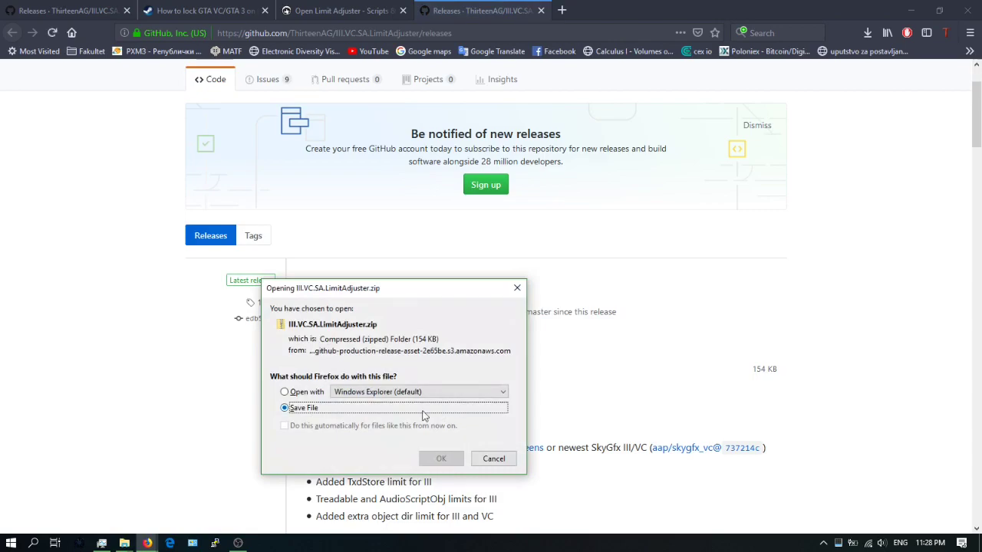
Cancel the zip download and open the Desktop's test folder in File Explorer.
{"action": "left_click", "coordinate": [493, 459]}
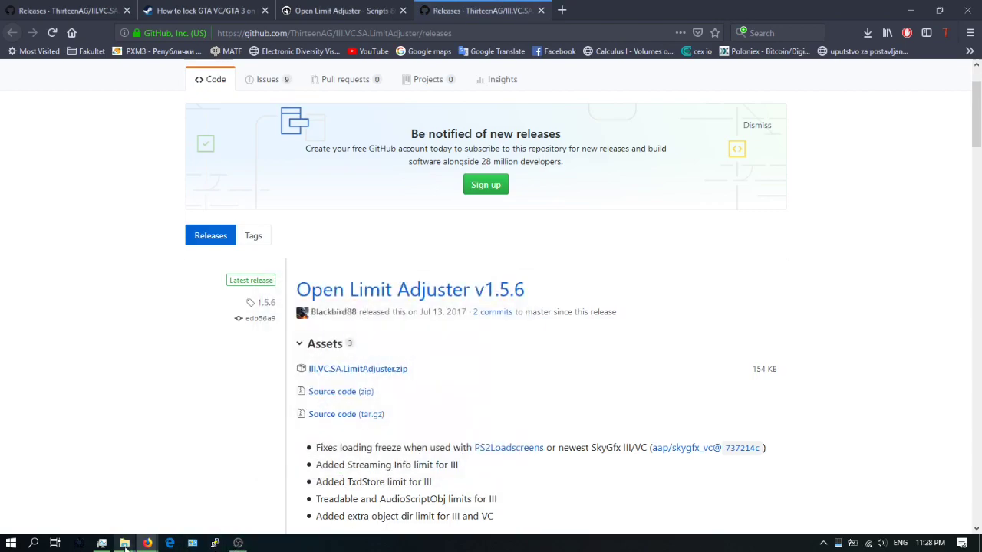
{"action": "mouse_move", "coordinate": [124, 543]}
{"action": "left_click", "coordinate": [76, 495]}
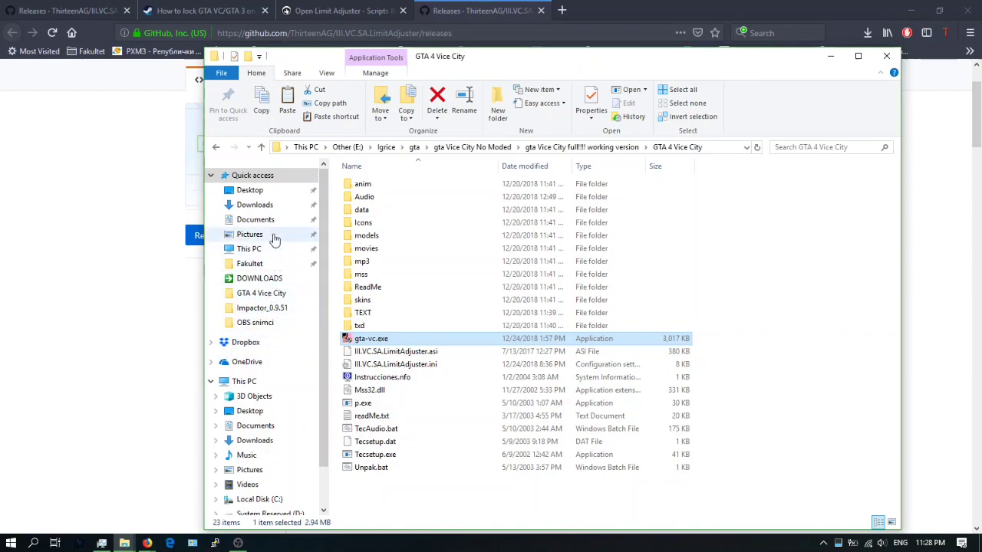
{"action": "left_click", "coordinate": [252, 191]}
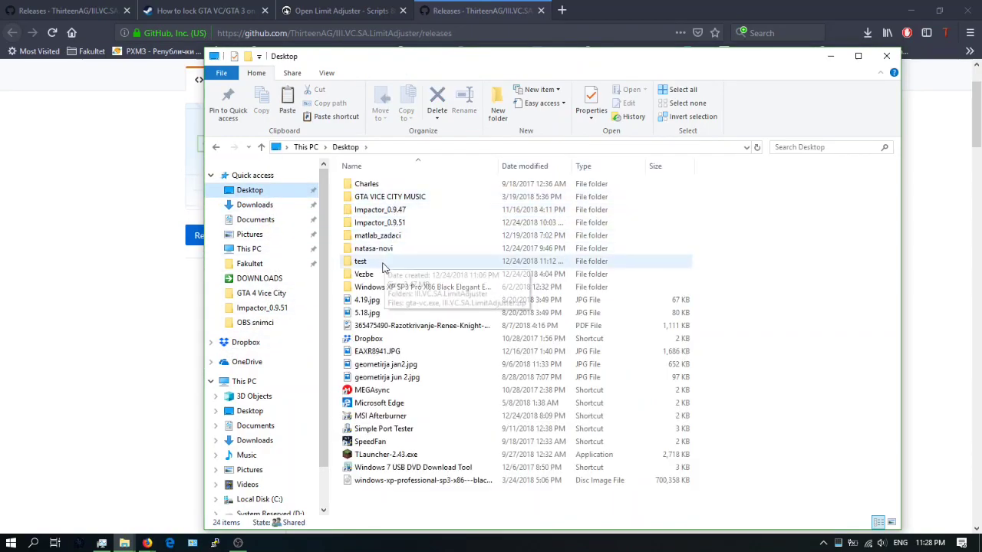
{"action": "double_click", "coordinate": [455, 249]}
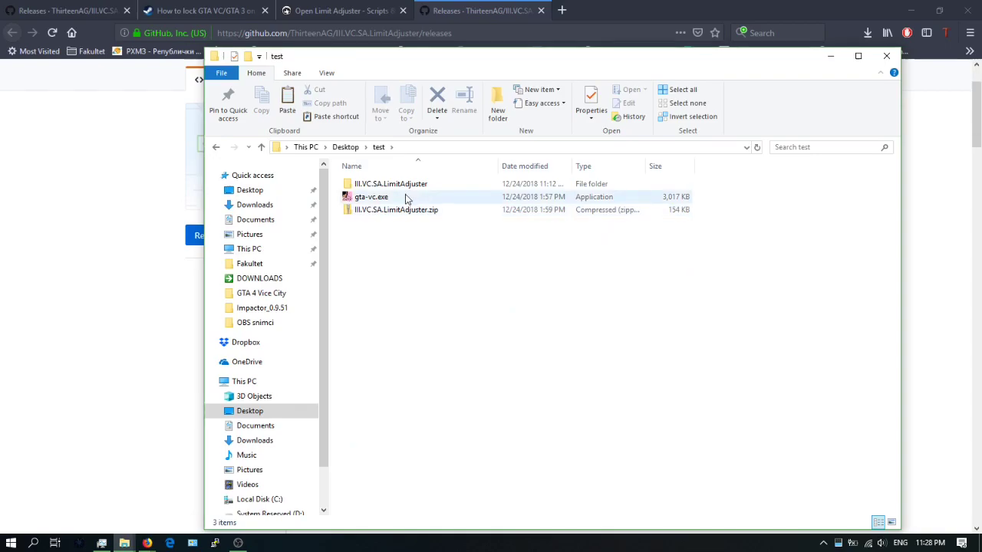
Dismiss the zip's context menus without extracting and select the III.VC.SA.LimitAdjuster folder.
{"action": "left_click", "coordinate": [406, 211]}
{"action": "right_click", "coordinate": [406, 215]}
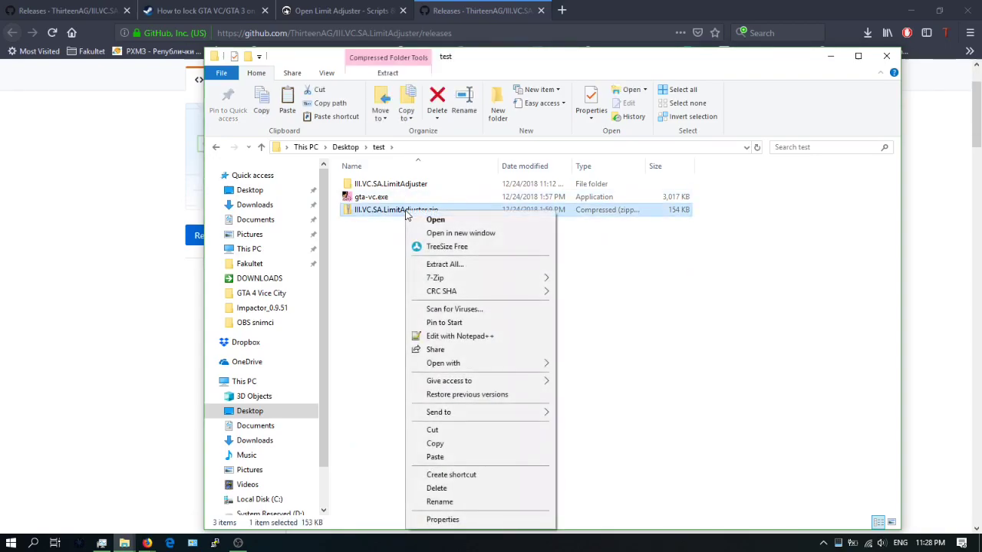
{"action": "left_click", "coordinate": [370, 246]}
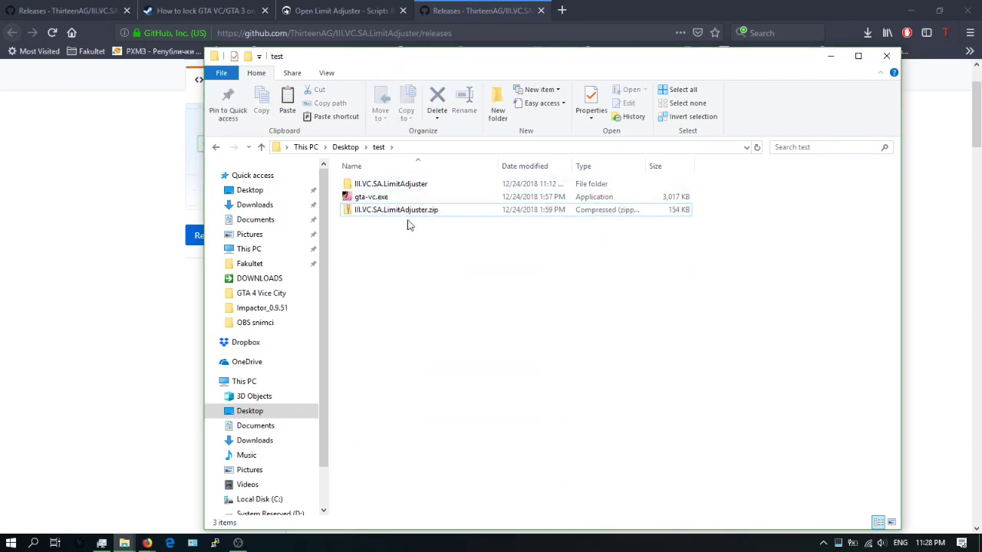
{"action": "left_click", "coordinate": [406, 213]}
{"action": "right_click", "coordinate": [404, 213]}
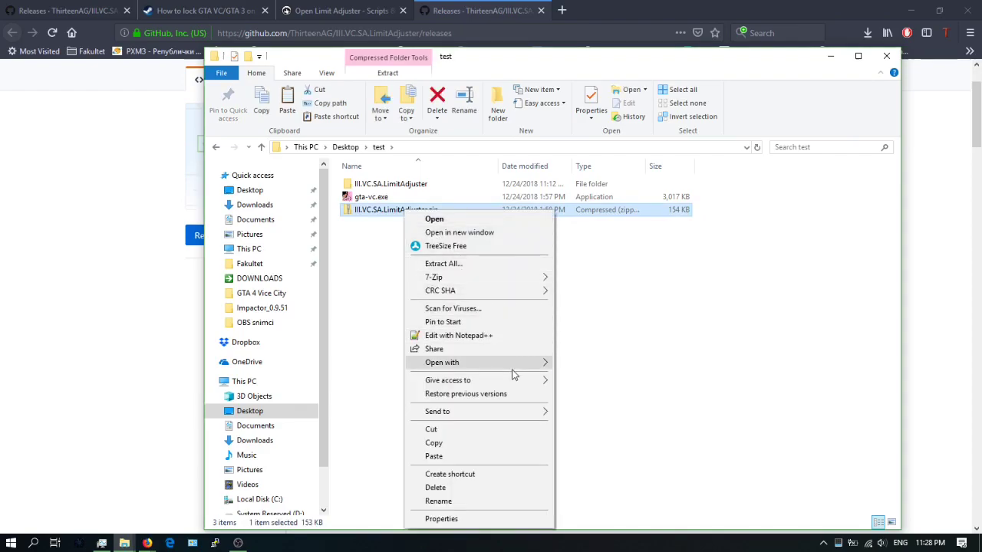
{"action": "mouse_move", "coordinate": [535, 280]}
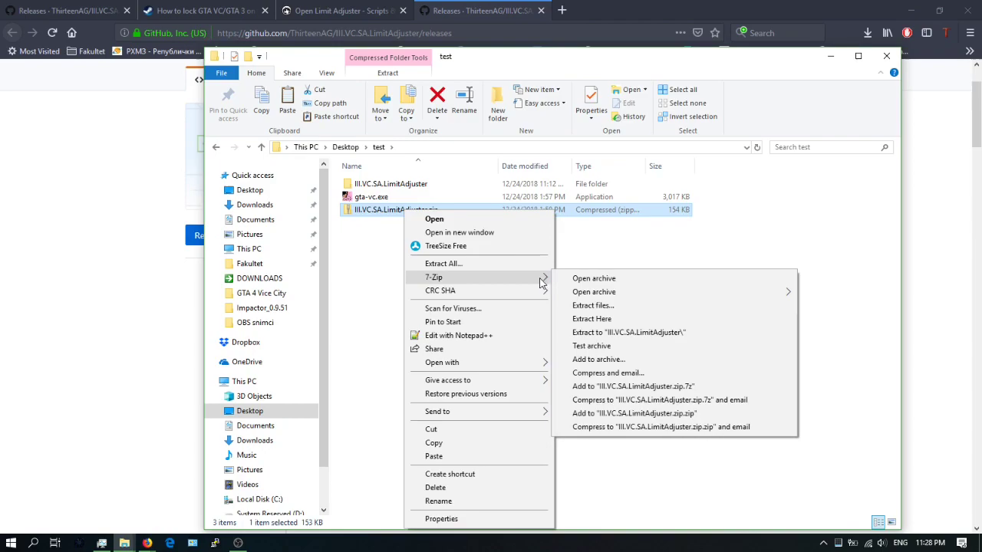
{"action": "left_click", "coordinate": [601, 250]}
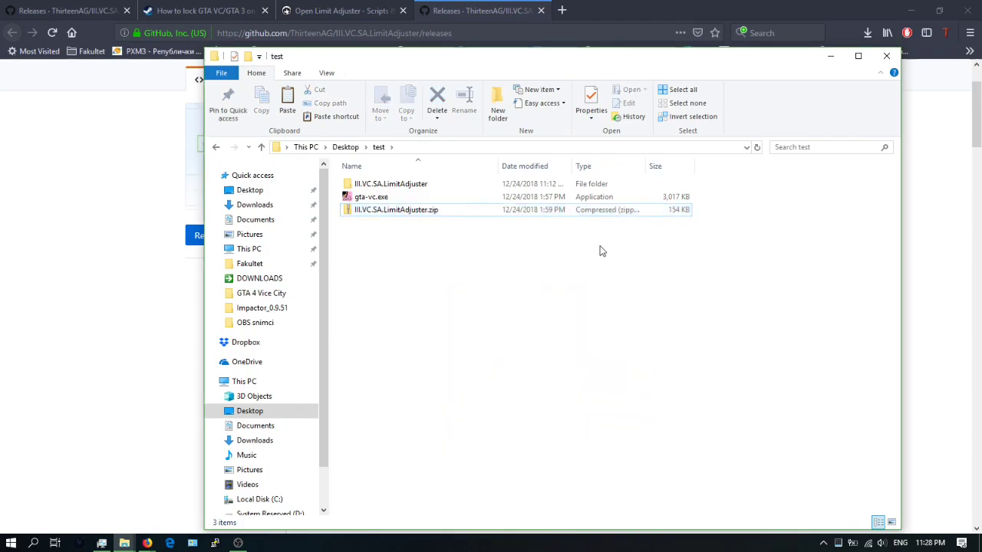
{"action": "key", "text": "Up"}
{"action": "key", "text": "Up"}
{"action": "key", "text": "Up"}
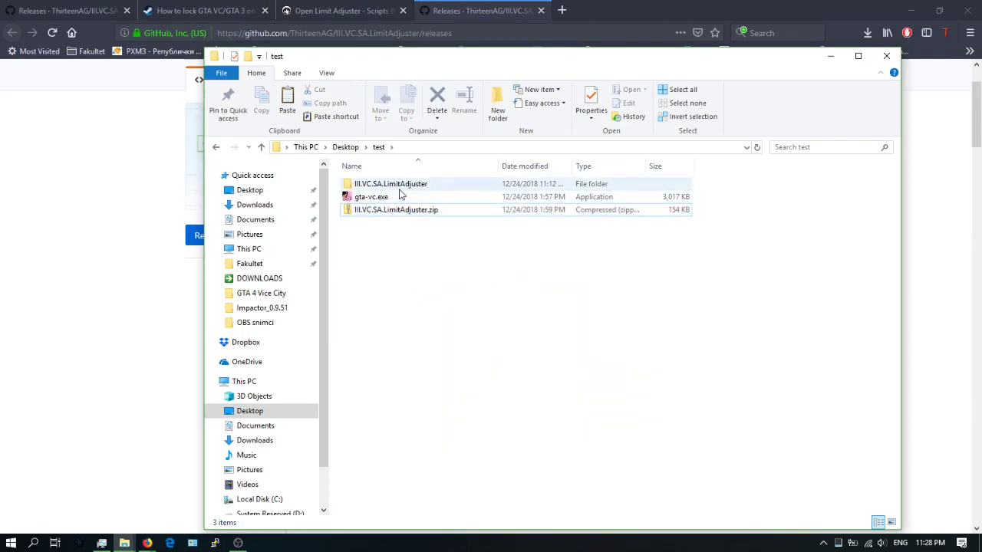
Copy the .asi and .ini files from the III.VC.SA.LimitAdjuster folder.
{"action": "double_click", "coordinate": [423, 185]}
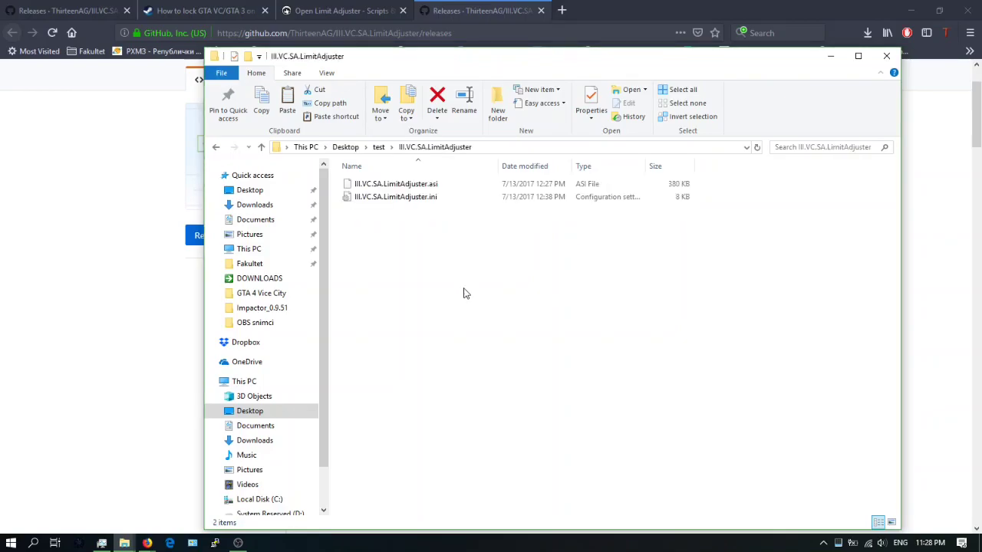
{"action": "left_click_drag", "start_coordinate": [416, 248], "coordinate": [368, 184]}
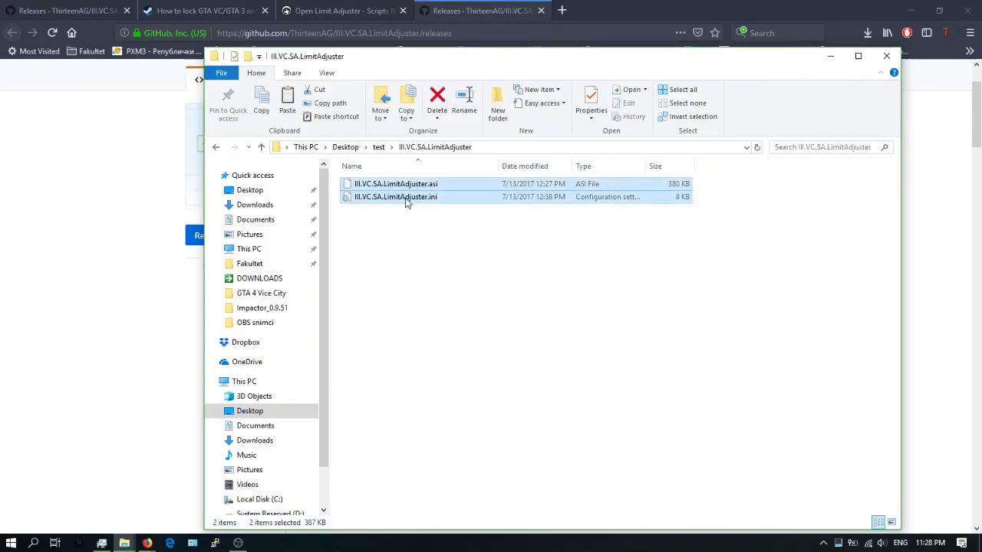
{"action": "right_click", "coordinate": [402, 185]}
{"action": "left_click", "coordinate": [461, 321]}
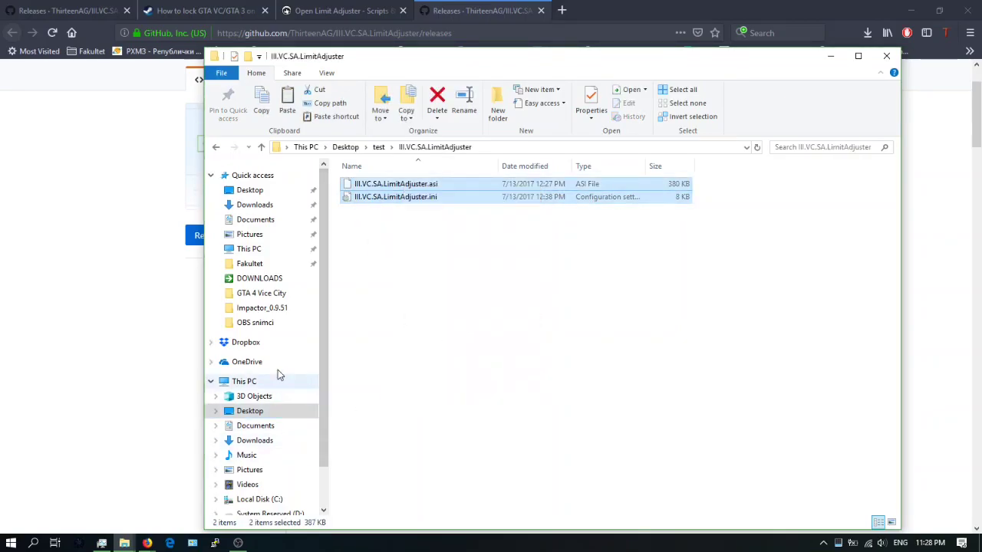
Paste both files into the GTA 4 Vice City folder and select the .ini.
{"action": "left_click", "coordinate": [278, 295]}
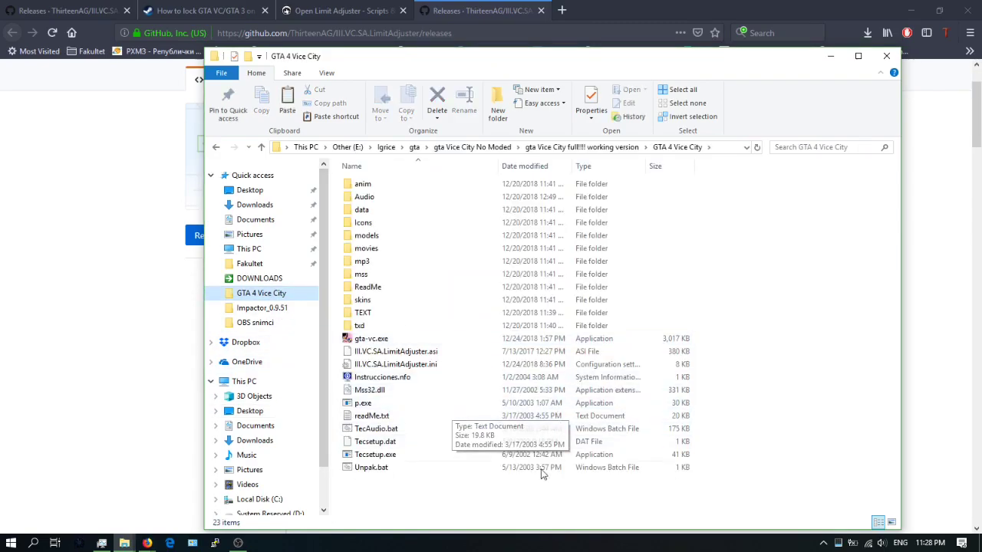
{"action": "left_click_drag", "start_coordinate": [551, 65], "coordinate": [519, 33]}
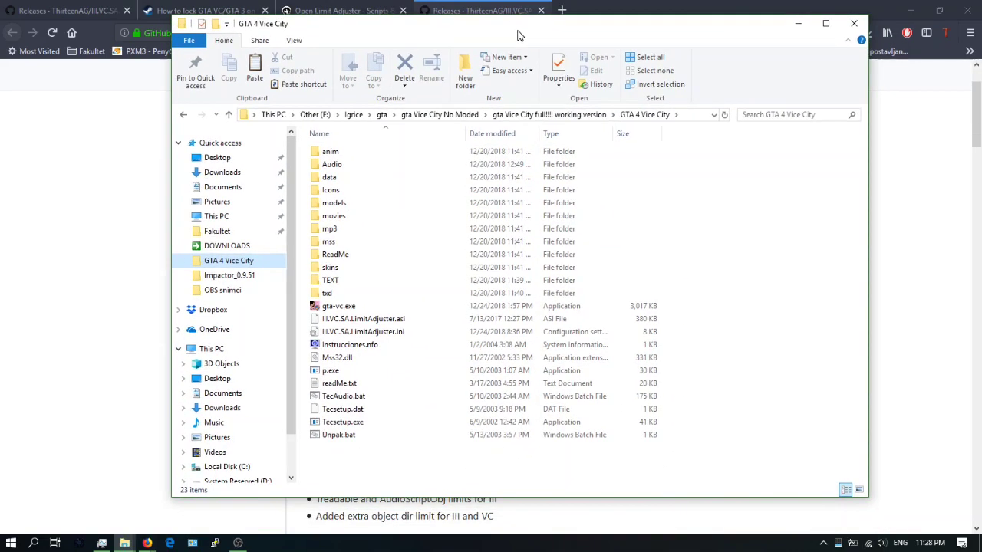
{"action": "right_click", "coordinate": [399, 463]}
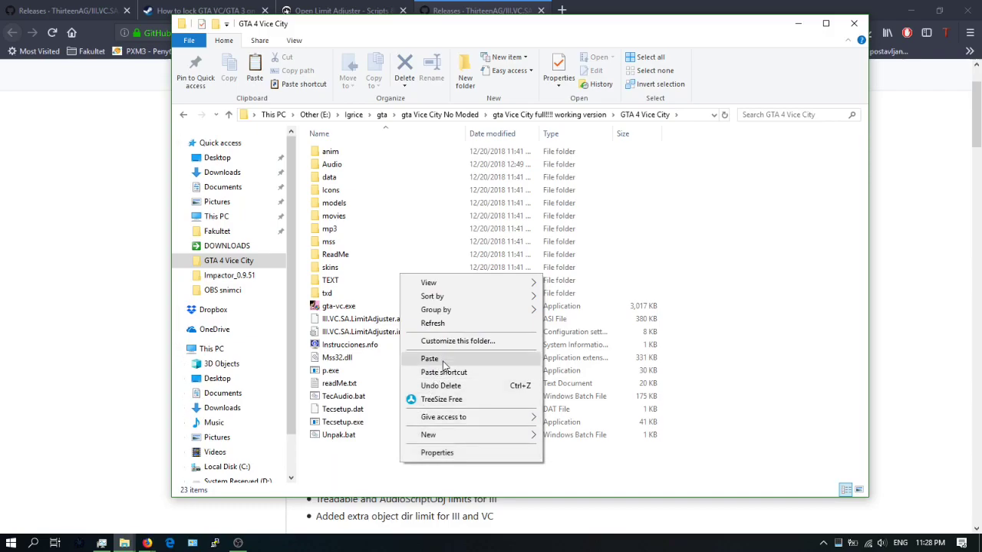
{"action": "left_click", "coordinate": [383, 458]}
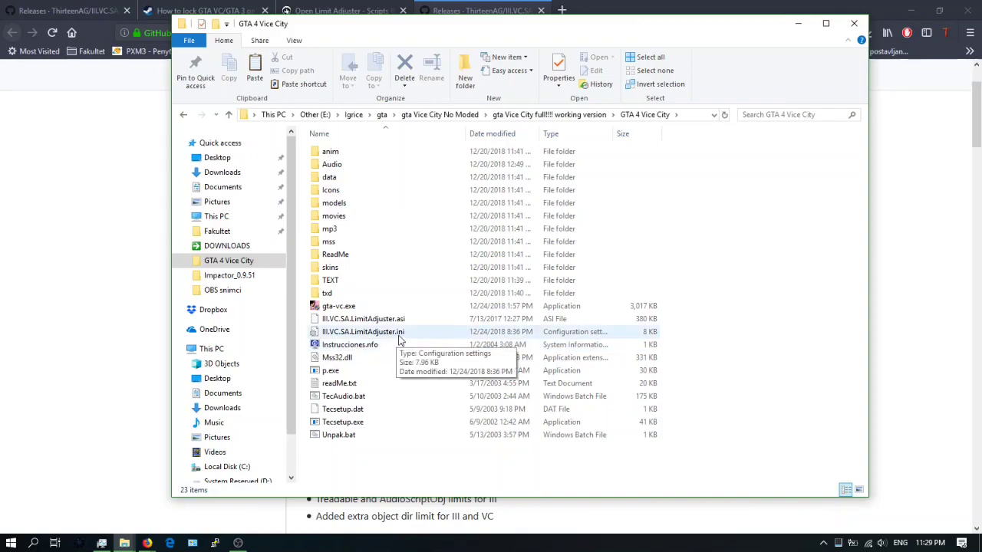
{"action": "left_click", "coordinate": [395, 334]}
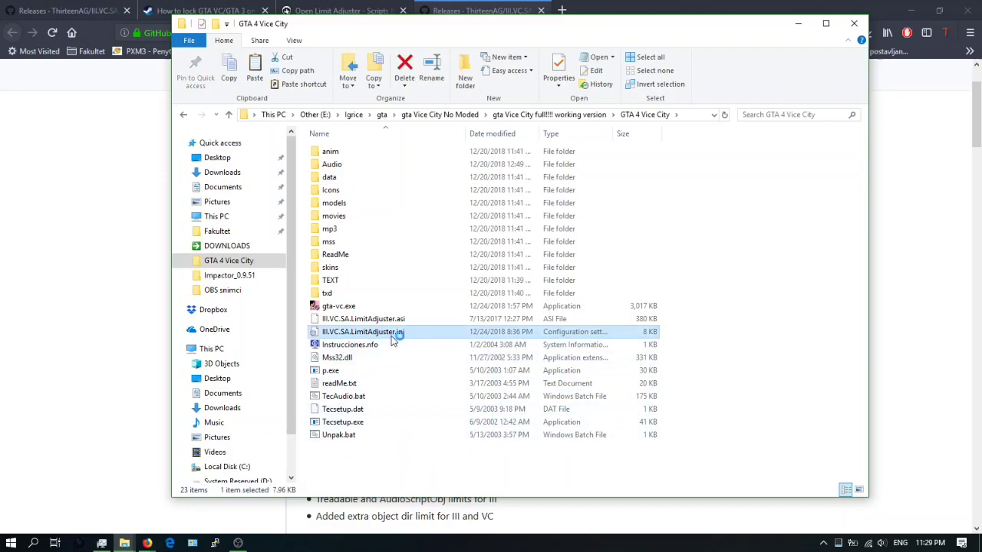
Open the LimitAdjuster .ini in Notepad and find FrameLimit = 60 under [VCLIMITS].
{"action": "double_click", "coordinate": [605, 117]}
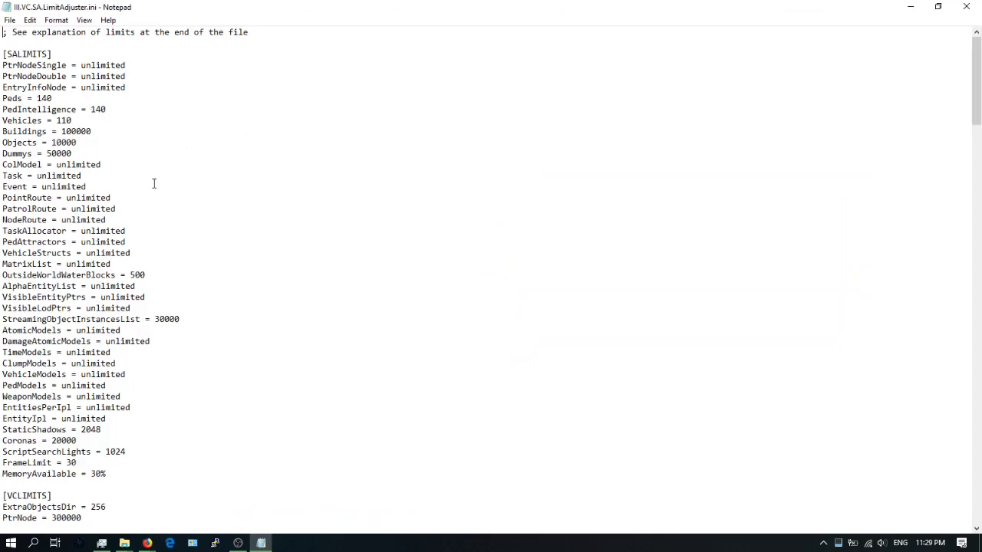
{"action": "scroll", "coordinate": [162, 203], "scroll_direction": "down", "scroll_amount": 6}
{"action": "scroll", "coordinate": [163, 202], "scroll_direction": "up", "scroll_amount": 6}
{"action": "scroll", "coordinate": [89, 322], "scroll_direction": "down", "scroll_amount": 2}
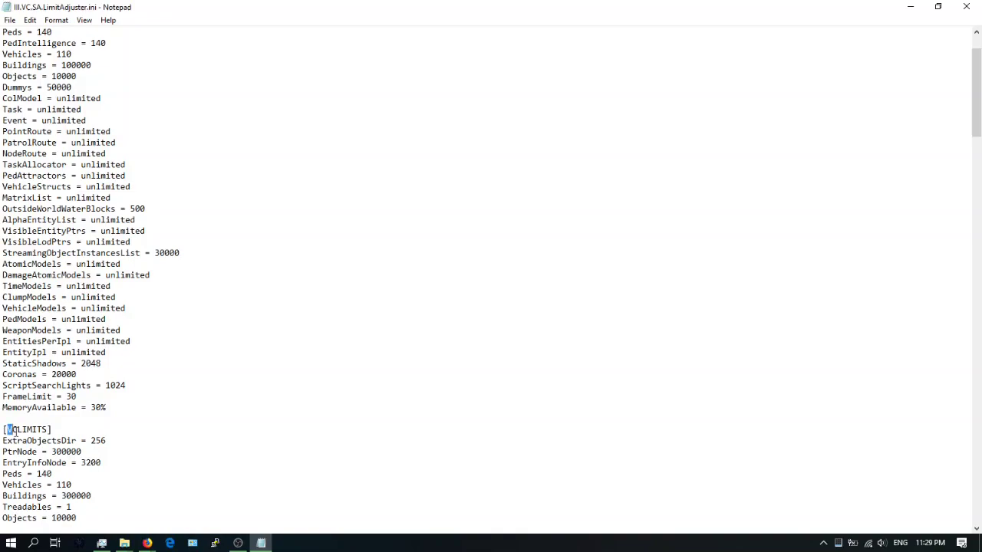
{"action": "left_click_drag", "start_coordinate": [10, 430], "coordinate": [52, 438]}
{"action": "left_click", "coordinate": [55, 430]}
{"action": "scroll", "coordinate": [113, 434], "scroll_direction": "down", "scroll_amount": 2}
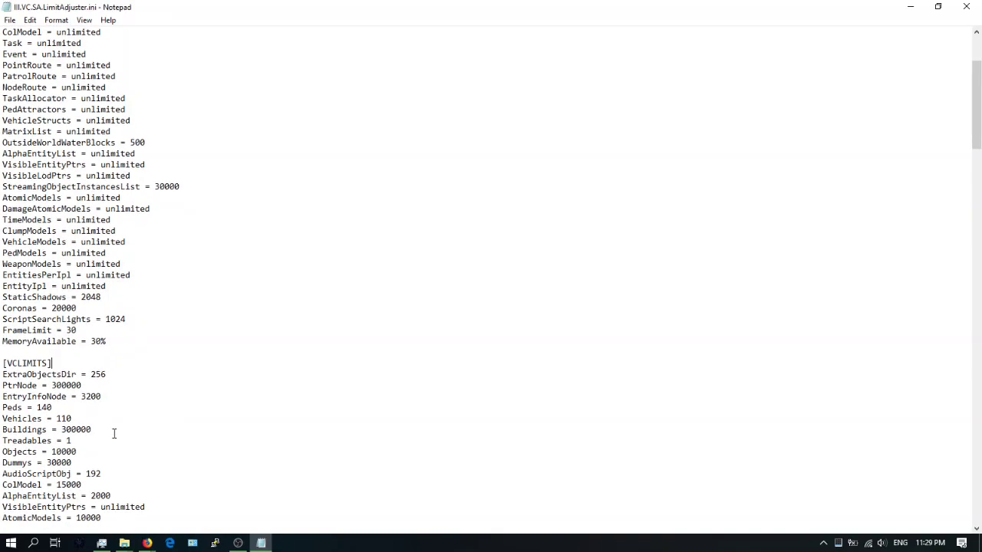
{"action": "left_click_drag", "start_coordinate": [11, 364], "coordinate": [39, 363]}
{"action": "scroll", "coordinate": [105, 399], "scroll_direction": "down", "scroll_amount": 5}
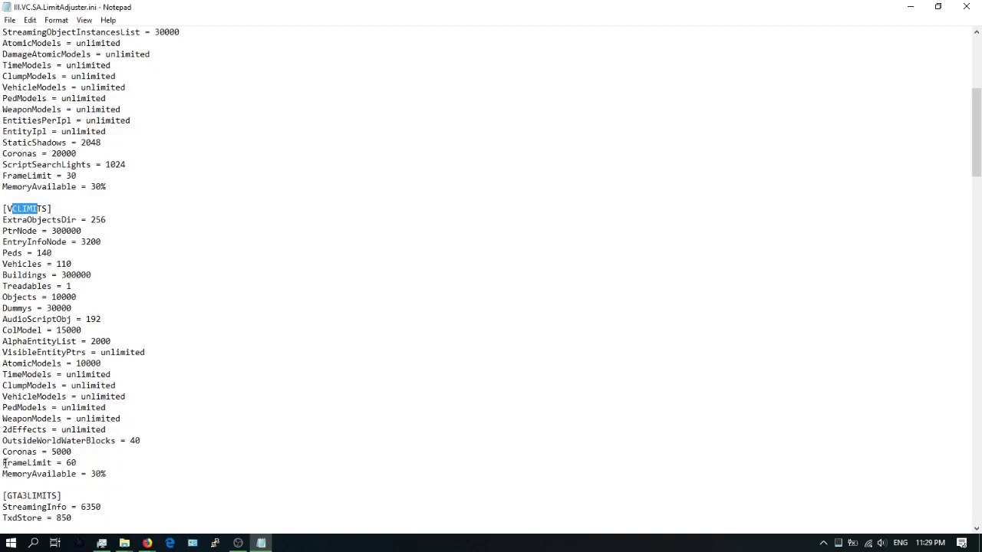
{"action": "left_click_drag", "start_coordinate": [3, 462], "coordinate": [72, 464]}
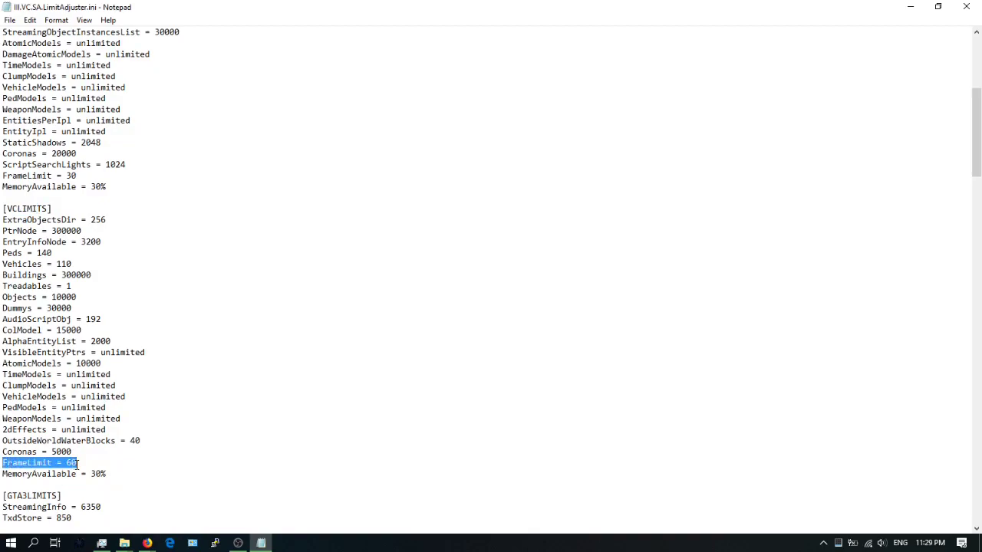
{"action": "left_click", "coordinate": [83, 462]}
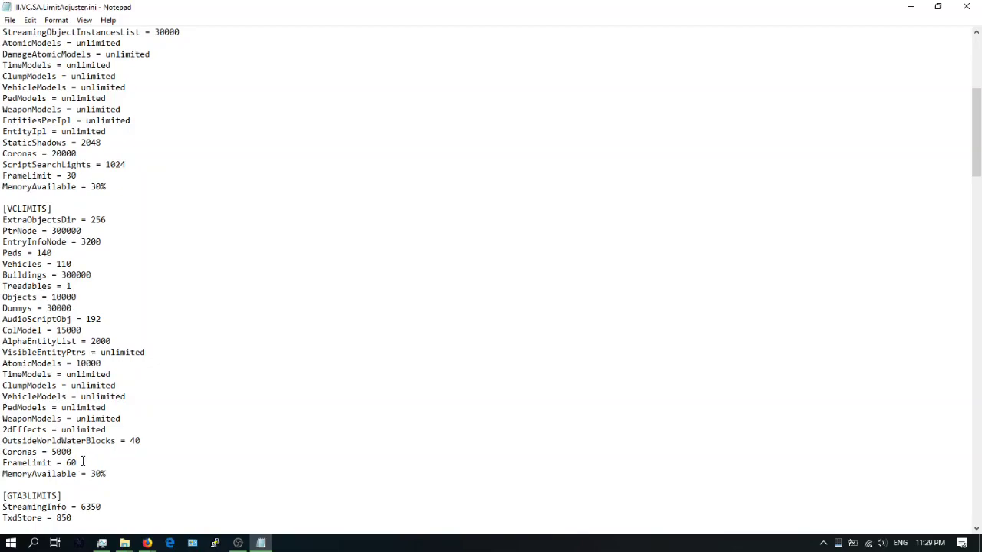
{"action": "left_click_drag", "start_coordinate": [83, 462], "coordinate": [62, 463]}
Save the .ini file and close Notepad.
{"action": "left_click", "coordinate": [10, 20]}
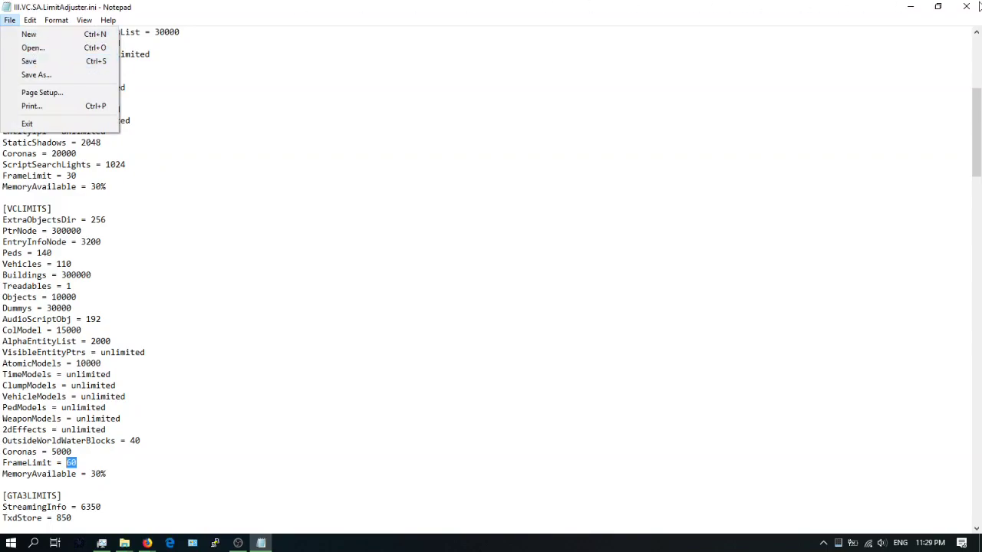
{"action": "left_click", "coordinate": [966, 8]}
{"action": "left_click", "coordinate": [966, 8]}
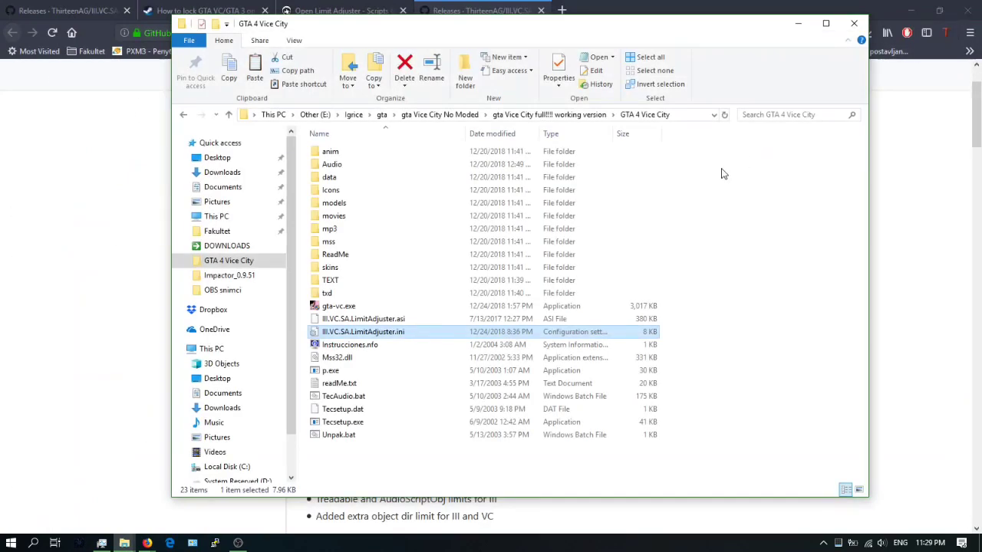
Launch gta-vc.exe, start a new game, then maximize the Explorer game folder window.
{"action": "left_click", "coordinate": [470, 486]}
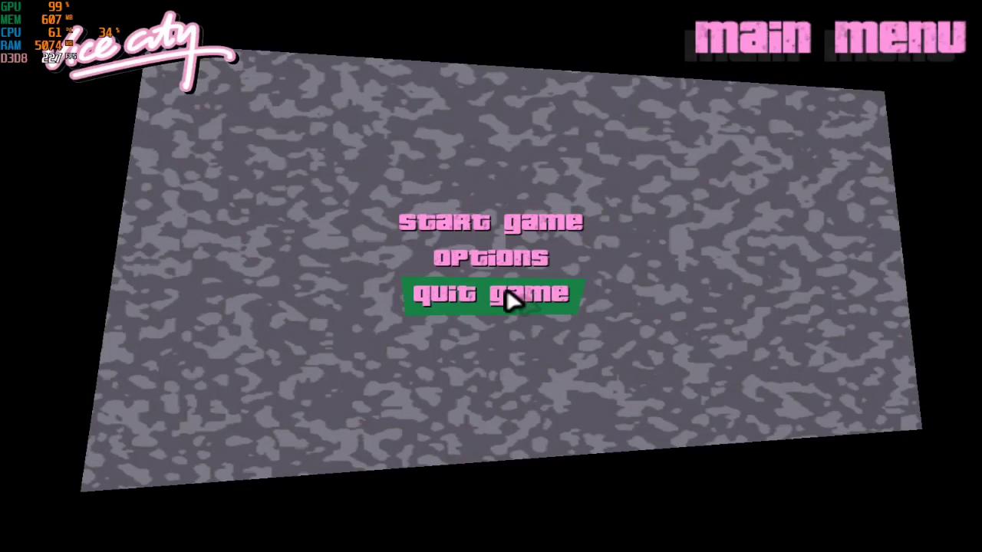
{"action": "left_click", "coordinate": [517, 230]}
{"action": "left_click", "coordinate": [522, 215]}
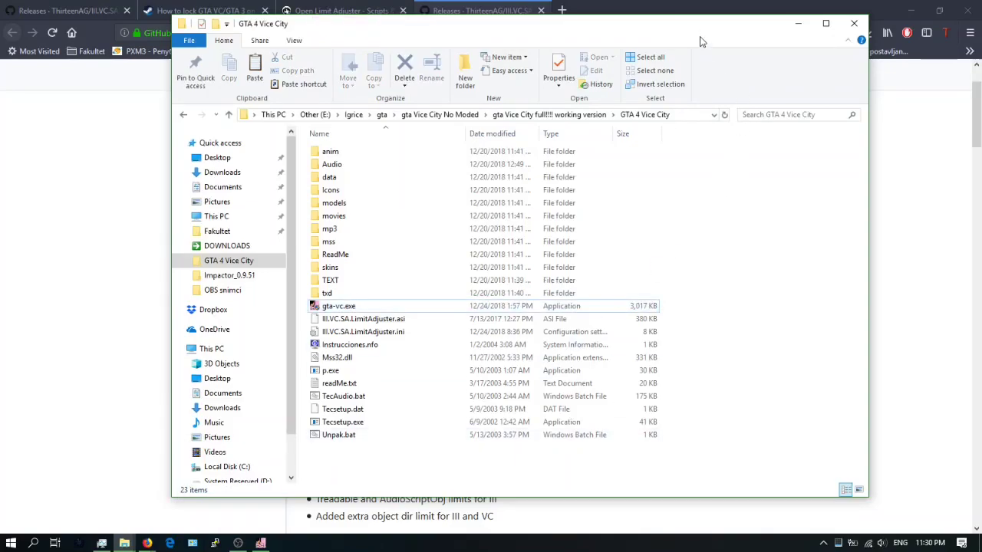
{"action": "left_click_drag", "start_coordinate": [700, 41], "coordinate": [679, 1]}
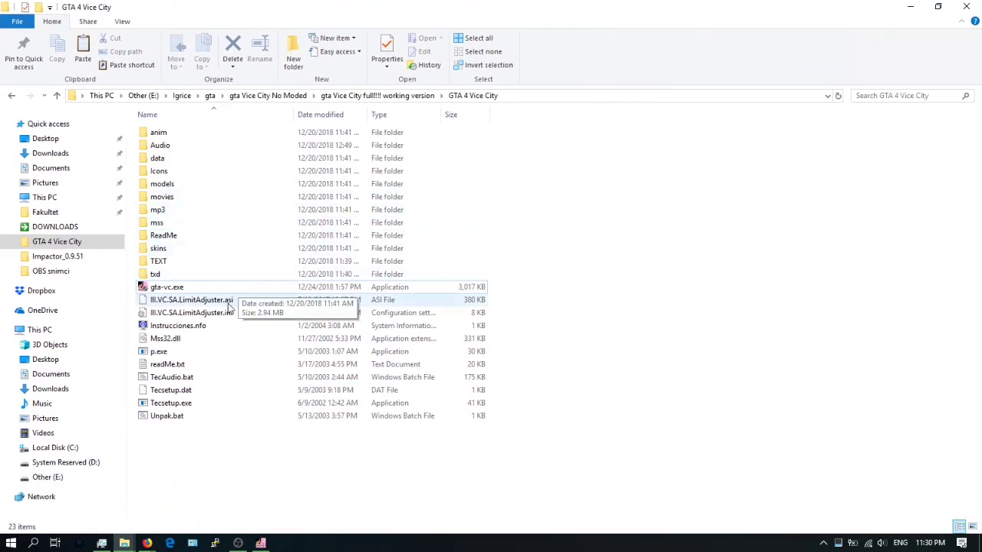